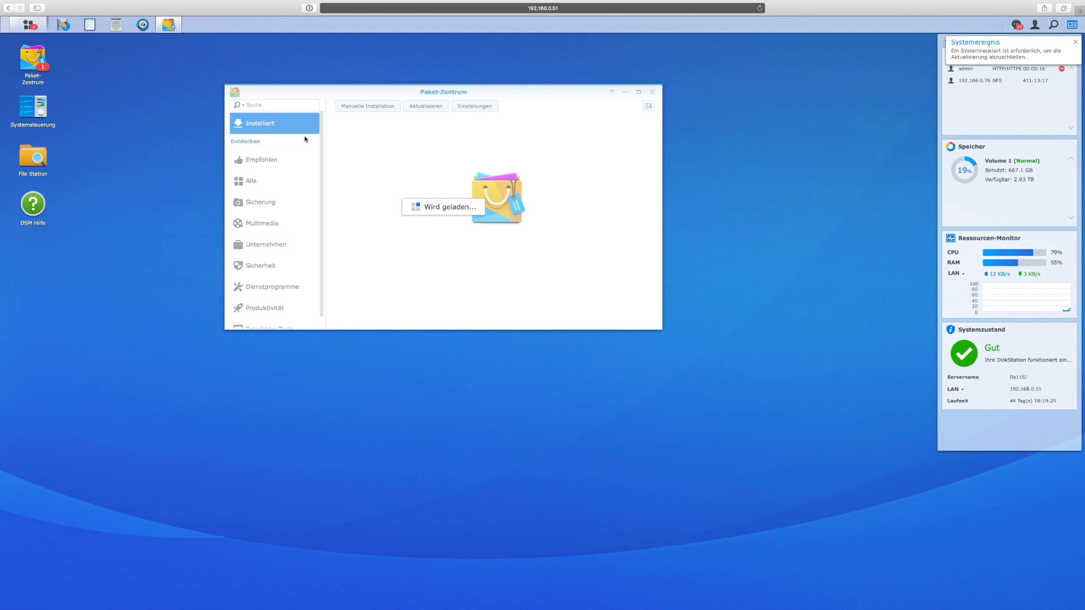
Step: Find Hyper Backup in the Package Center's backup category, view its details page and close the Package Center
{"action": "left_click", "coordinate": [287, 106]}
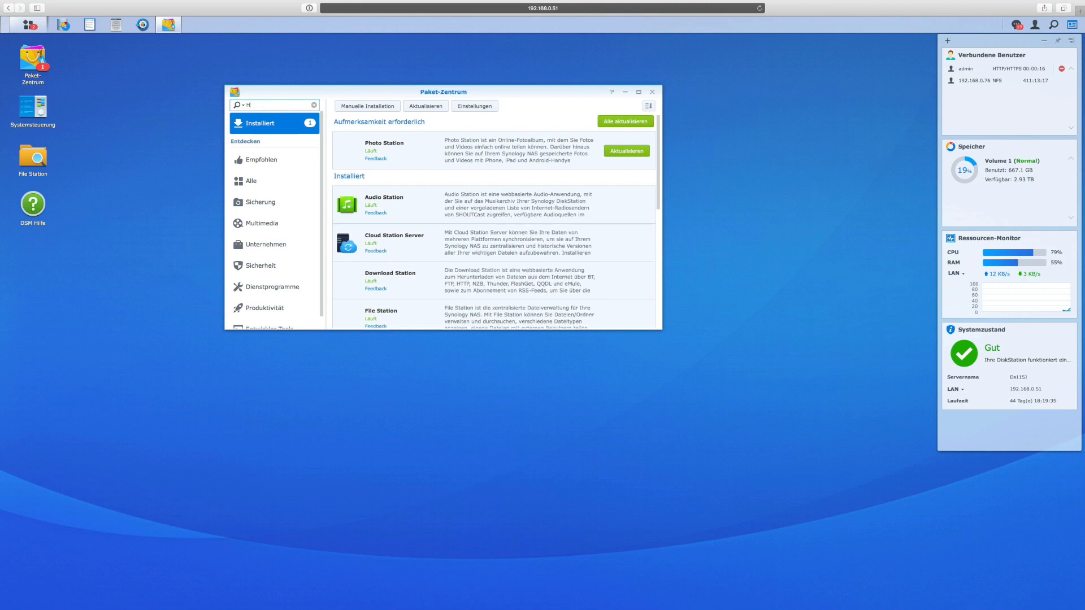
{"action": "scroll", "coordinate": [480, 240], "scroll_direction": "down", "scroll_amount": 10}
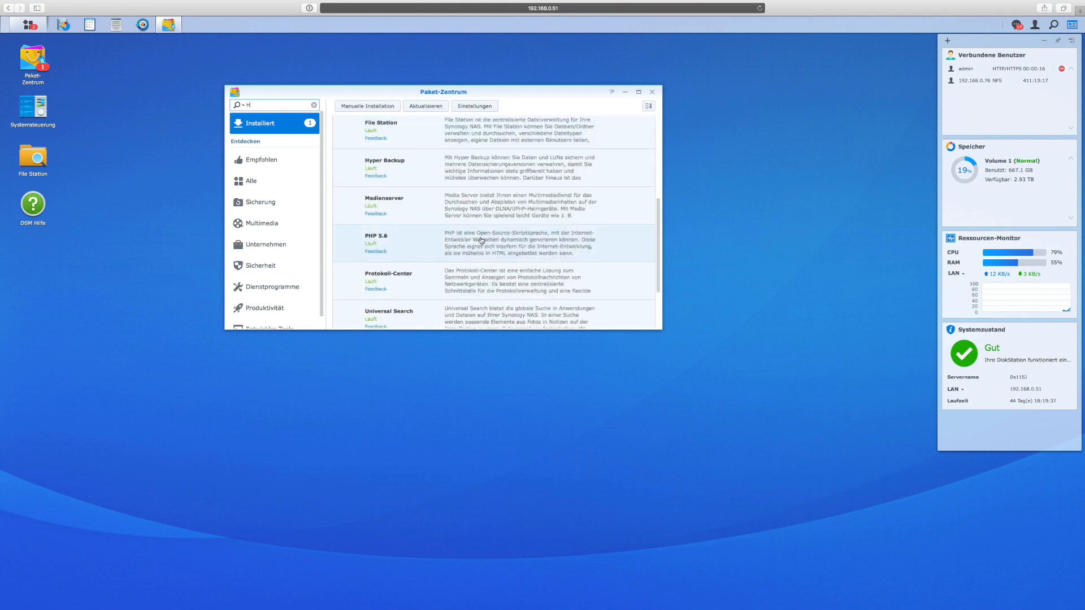
{"action": "left_click", "coordinate": [260, 203]}
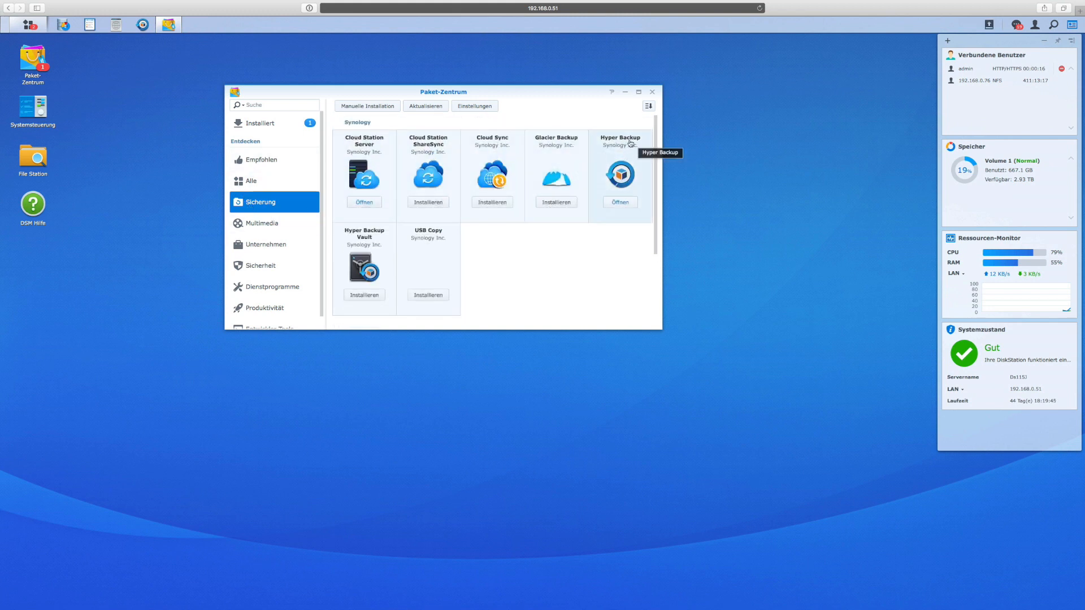
{"action": "left_click", "coordinate": [630, 144]}
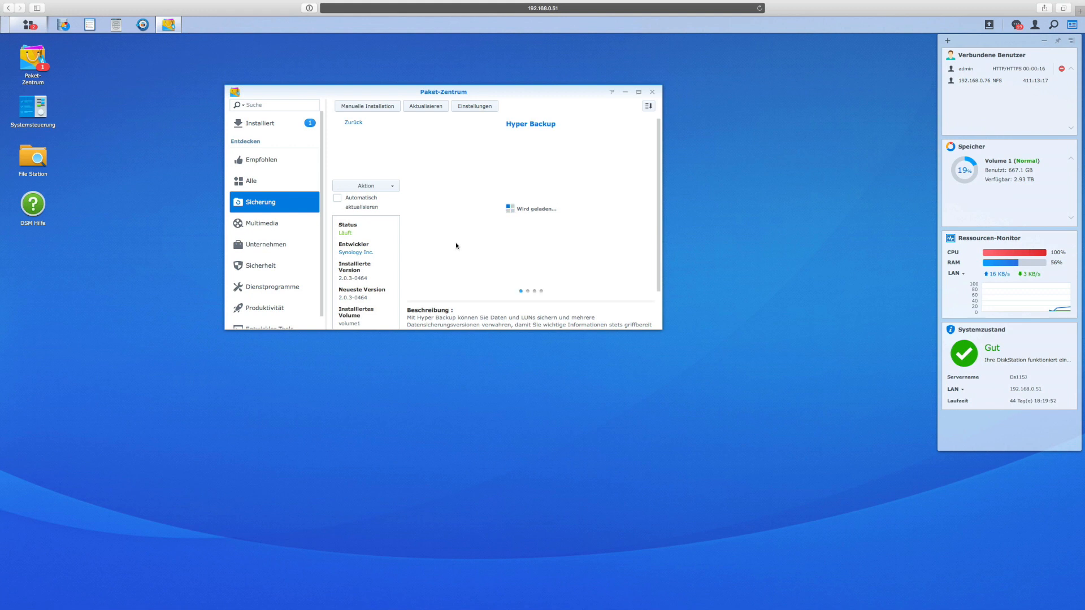
{"action": "left_click", "coordinate": [542, 292]}
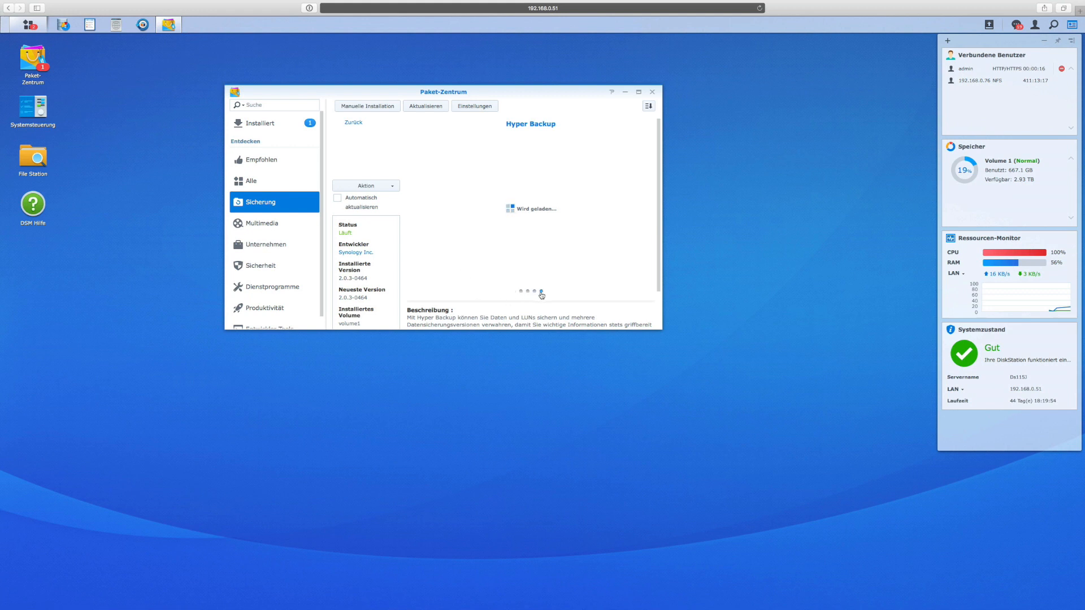
{"action": "left_click", "coordinate": [652, 93]}
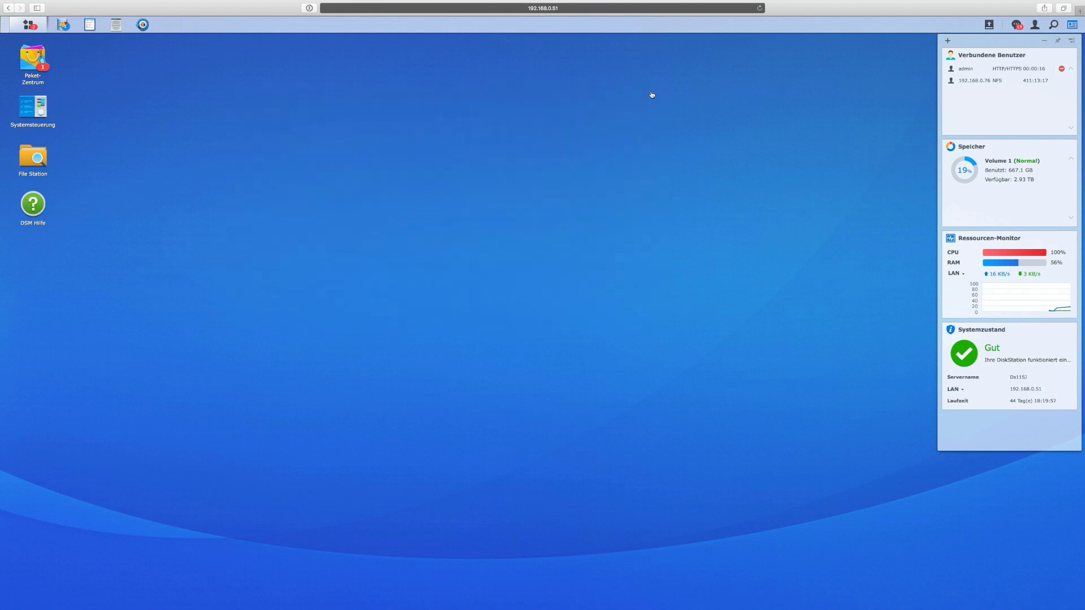
Step: Check the connected external devices and expand the details of USB Disk 1 and USB Disk 2 in the Control Panel
{"action": "left_click", "coordinate": [989, 24]}
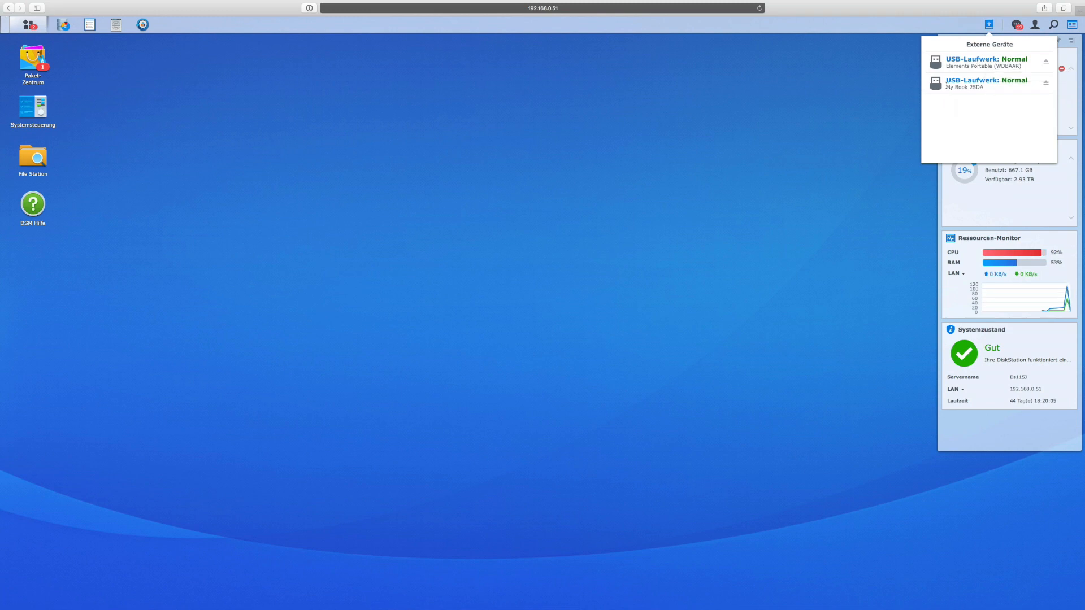
{"action": "left_click", "coordinate": [989, 26]}
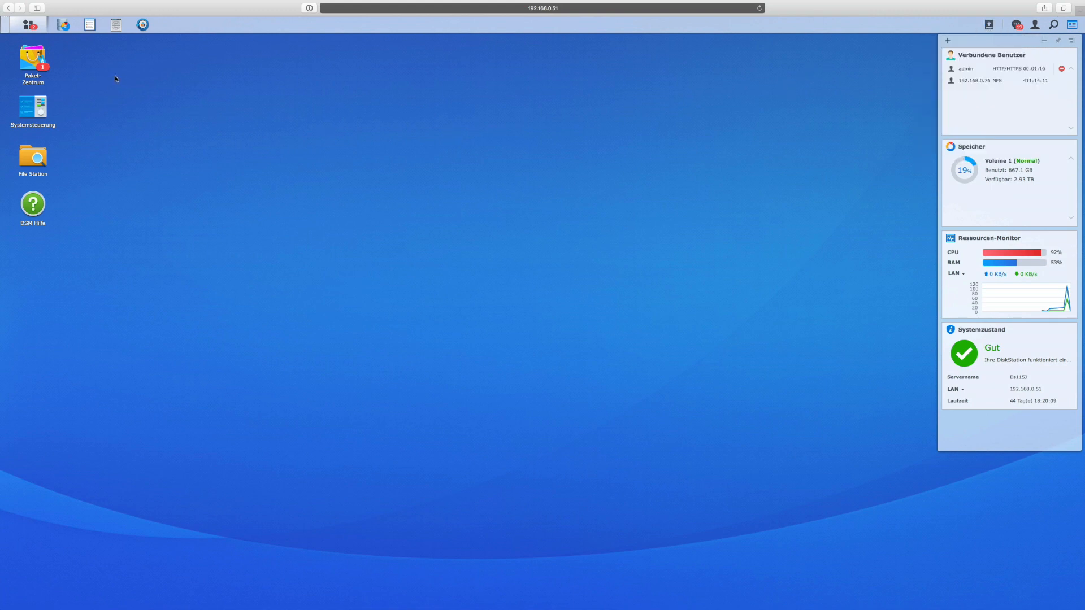
{"action": "double_click", "coordinate": [45, 121]}
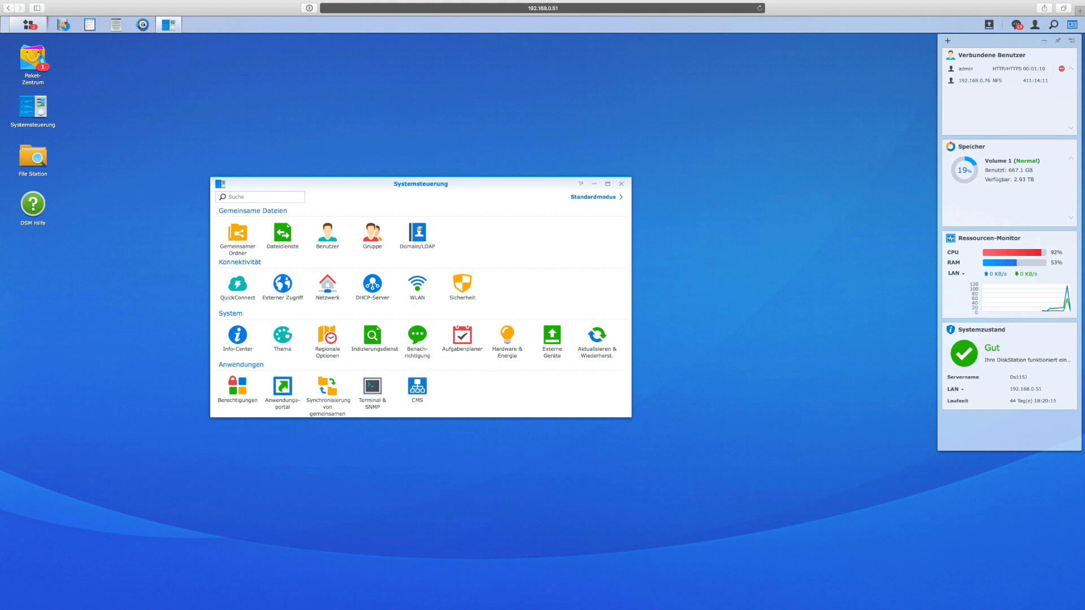
{"action": "left_click", "coordinate": [552, 336]}
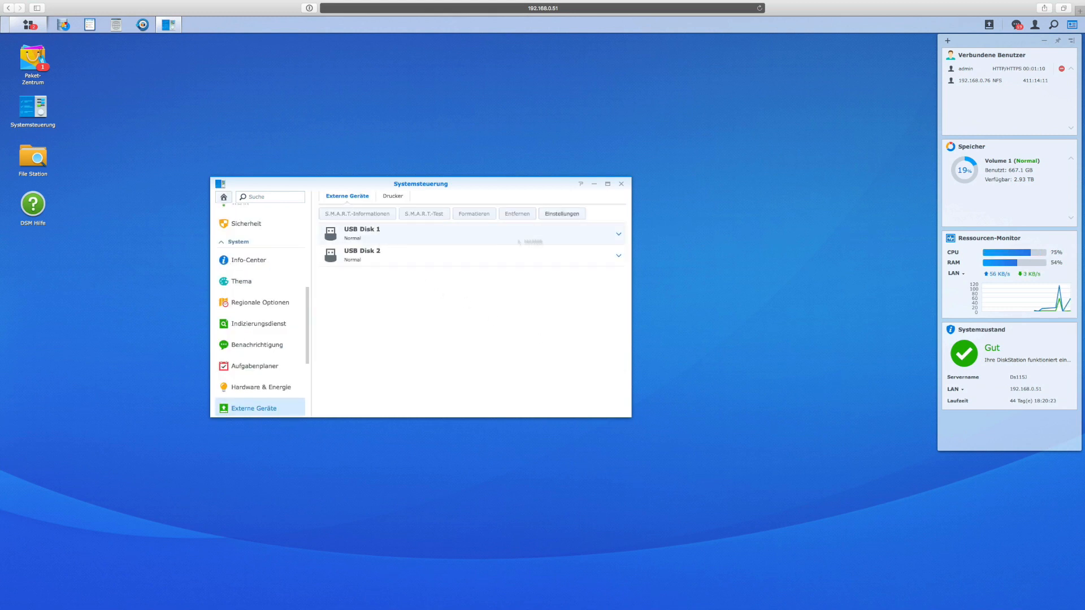
{"action": "left_click", "coordinate": [618, 235]}
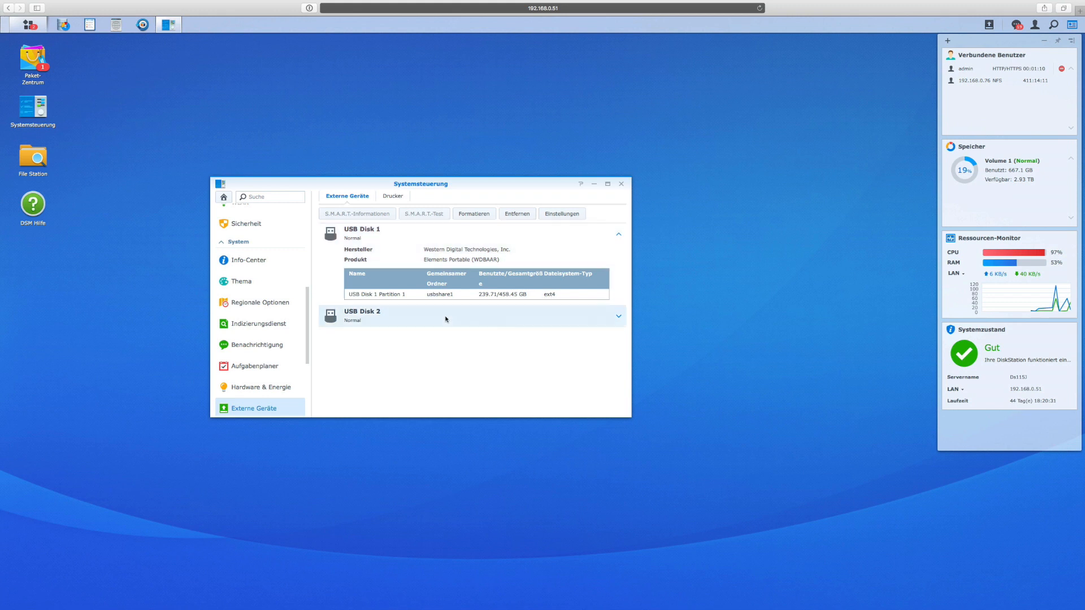
{"action": "left_click", "coordinate": [618, 316]}
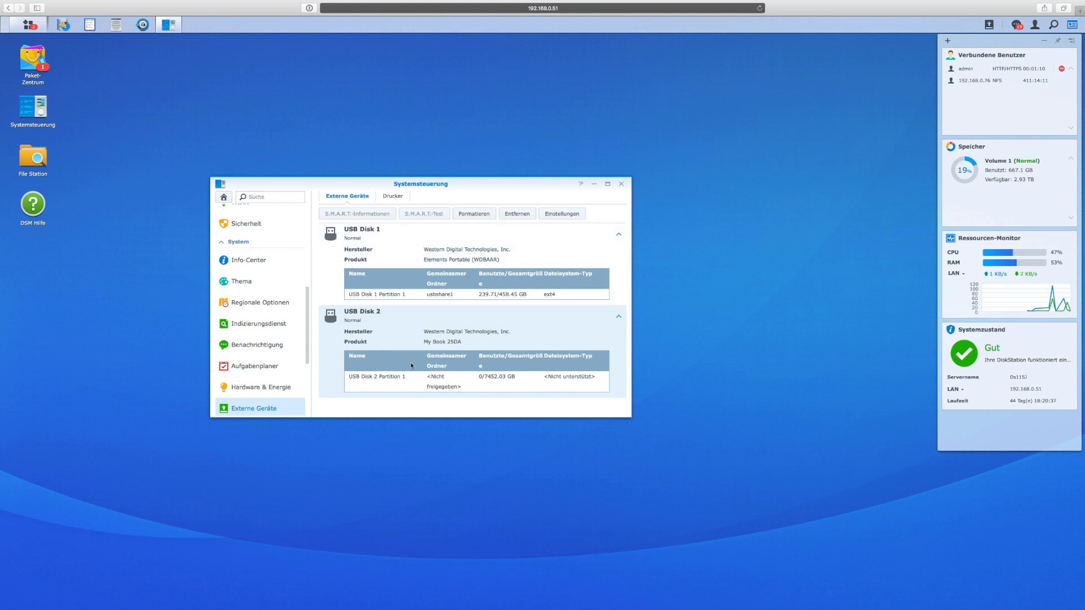
Step: Format the entire USB Disk 2 with the EXT4 file system and confirm erasing all its data
{"action": "left_click", "coordinate": [474, 215]}
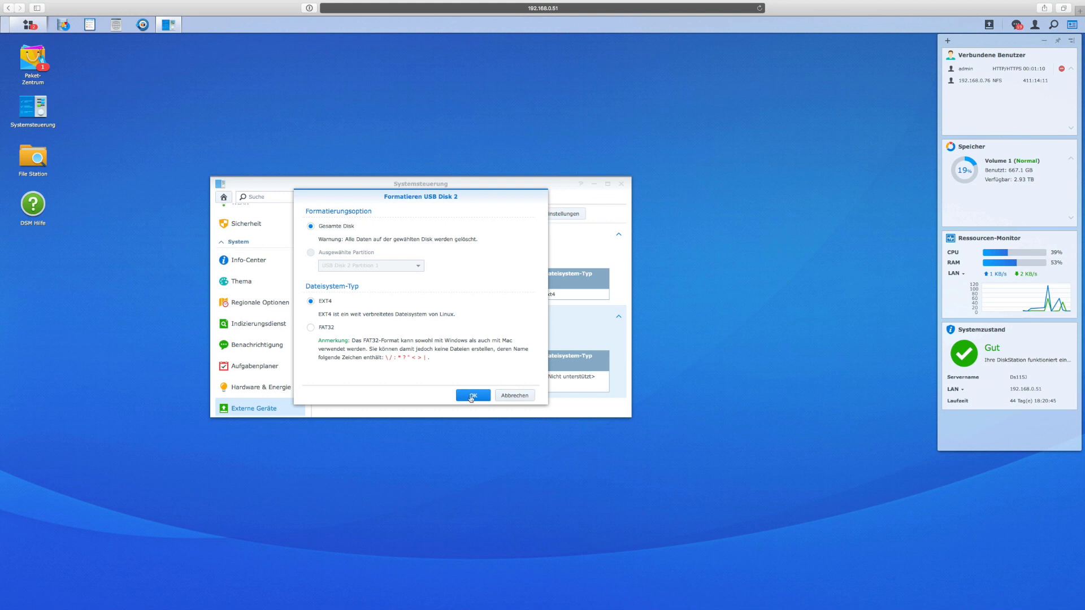
{"action": "left_click", "coordinate": [476, 397]}
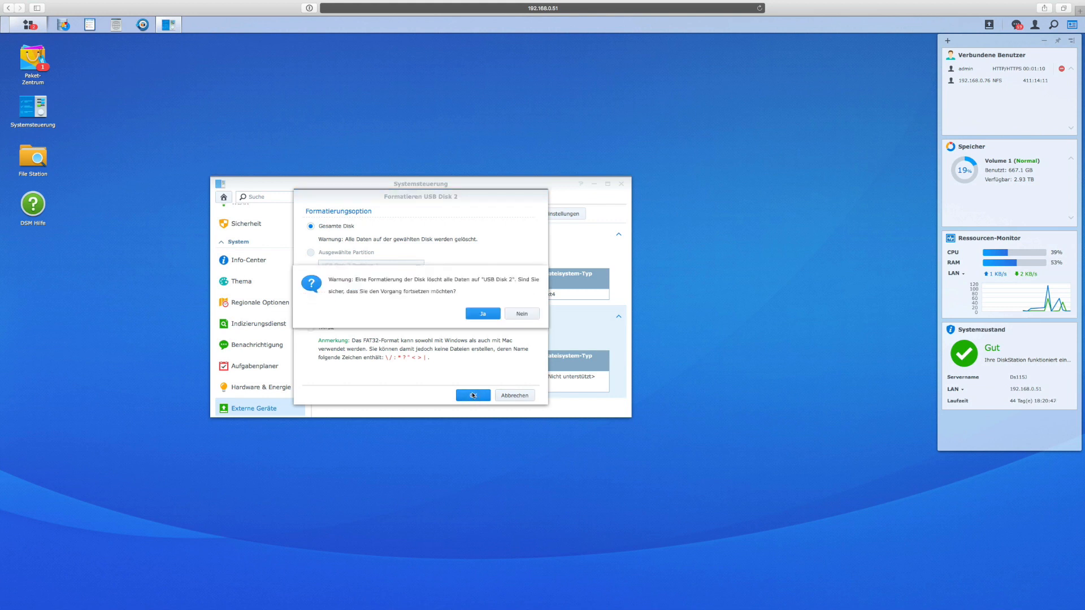
{"action": "left_click", "coordinate": [485, 316]}
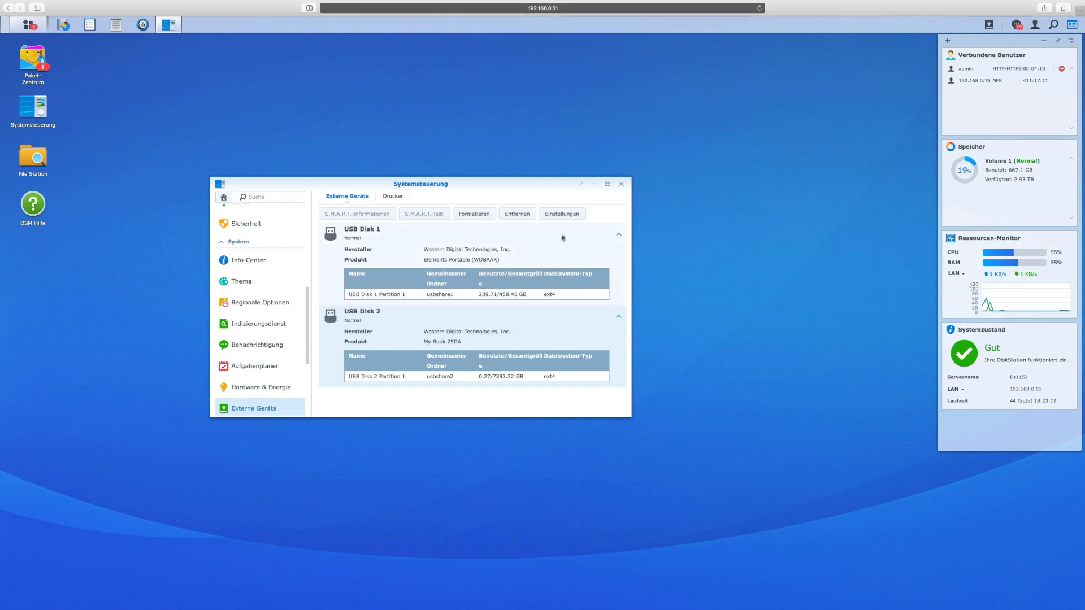
Step: Review the default local user permissions for external devices, accept them as they are and close the Control Panel
{"action": "left_click", "coordinate": [565, 215]}
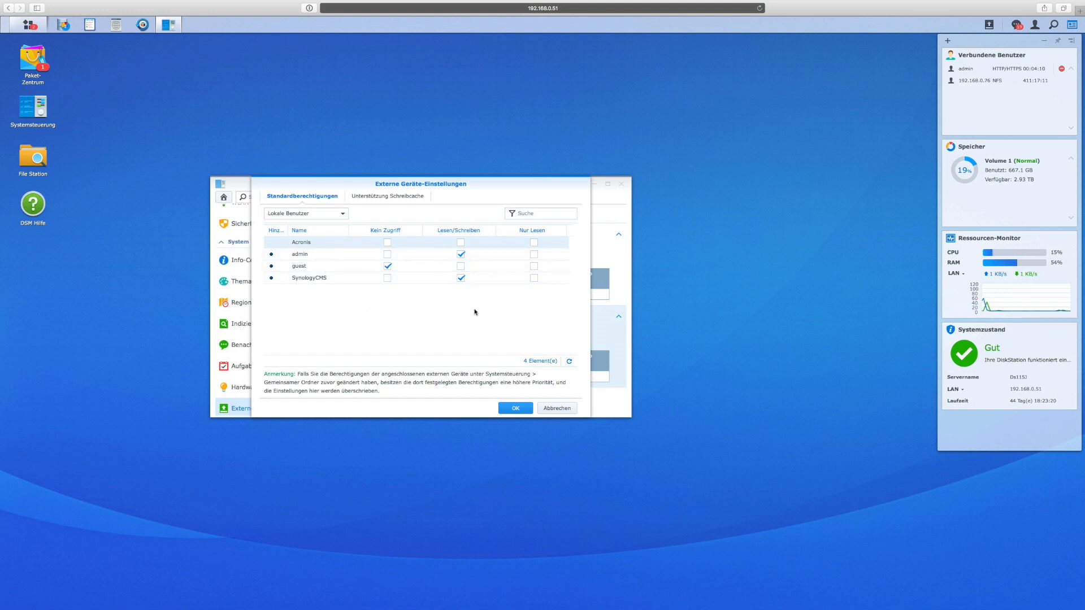
{"action": "left_click", "coordinate": [516, 409]}
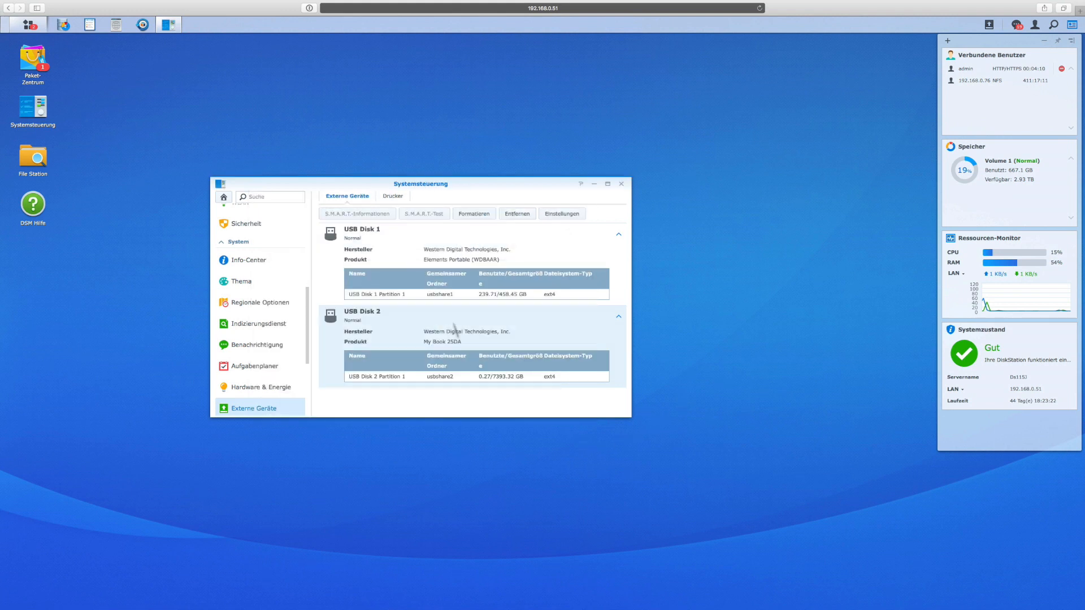
{"action": "left_click", "coordinate": [622, 184]}
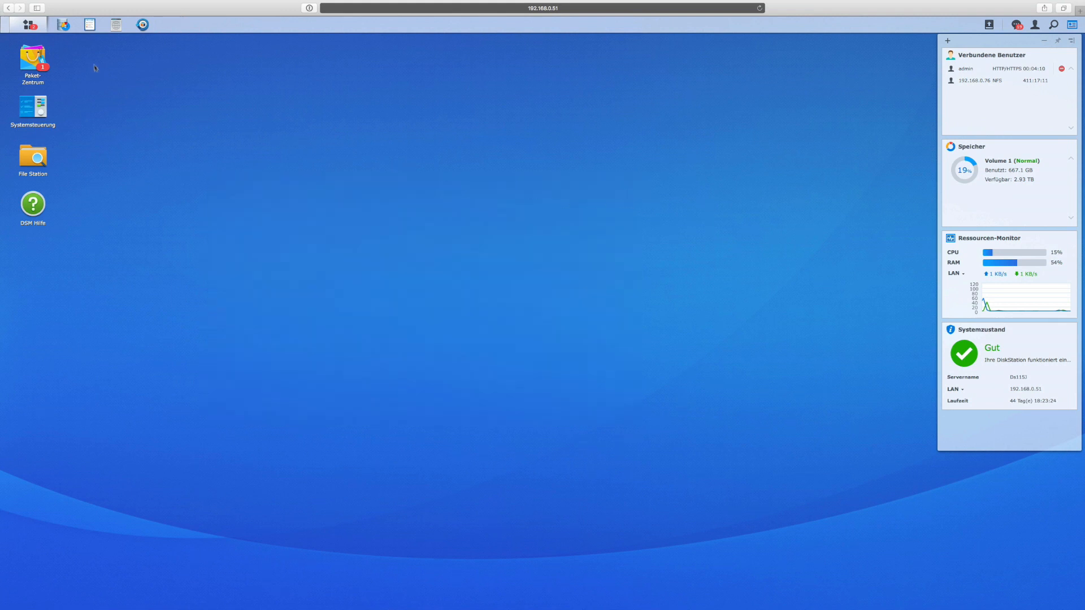
Step: Open Hyper Backup maximized, browse older versions of the ISO-Backup task along the Backup Explorer timeline and close the explorer
{"action": "left_click", "coordinate": [143, 26]}
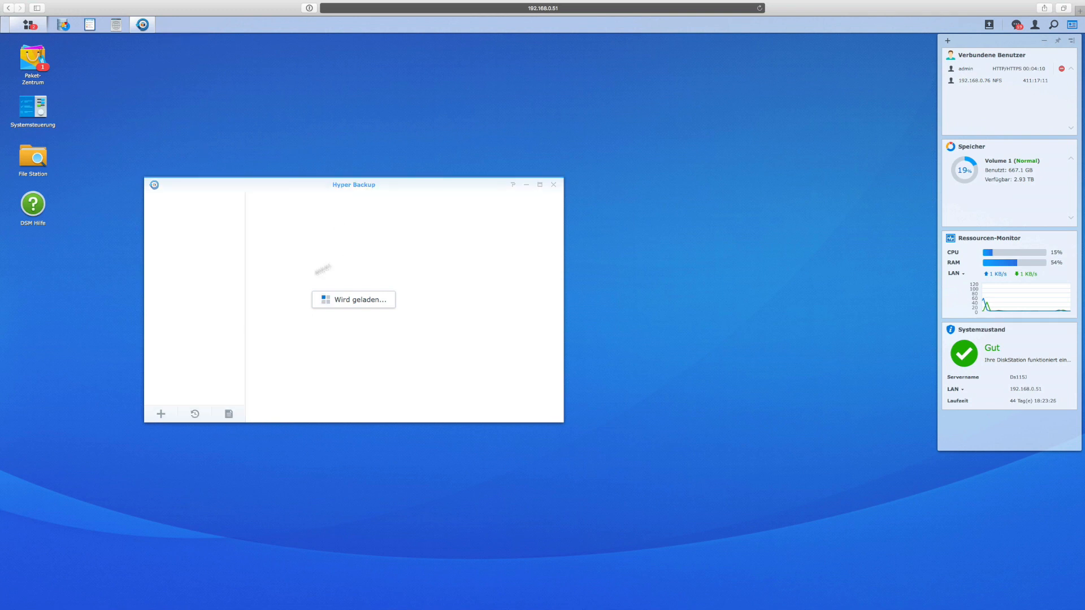
{"action": "left_click", "coordinate": [540, 186]}
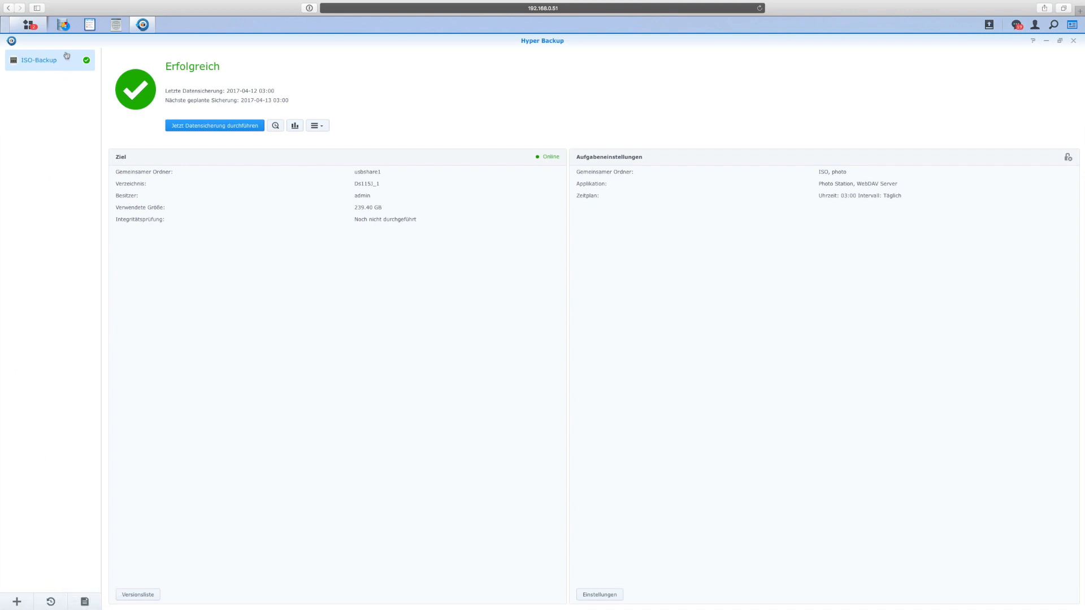
{"action": "left_click", "coordinate": [275, 128]}
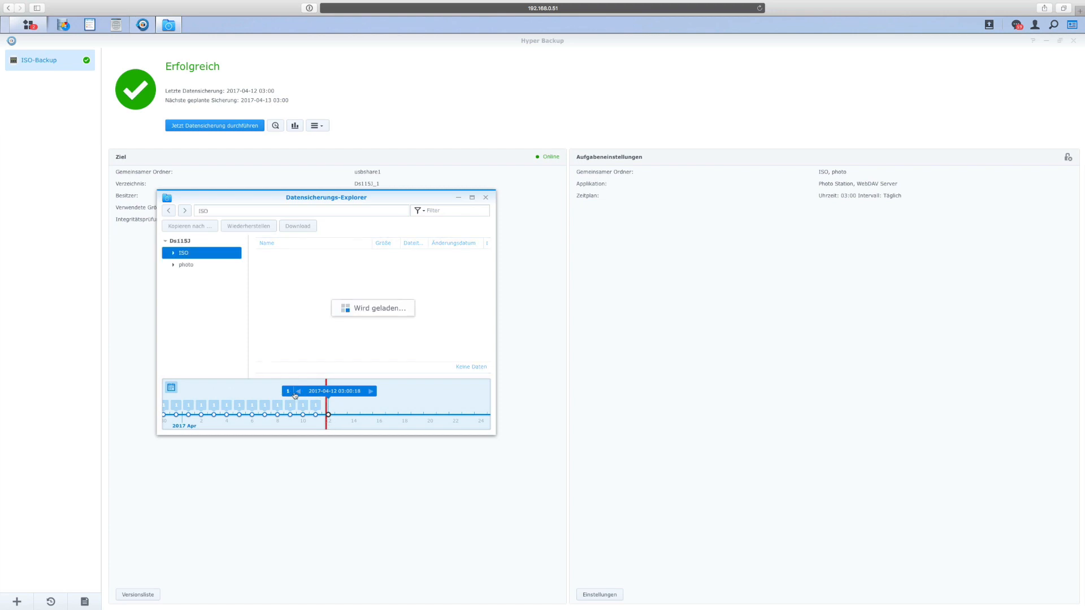
{"action": "left_click", "coordinate": [299, 392]}
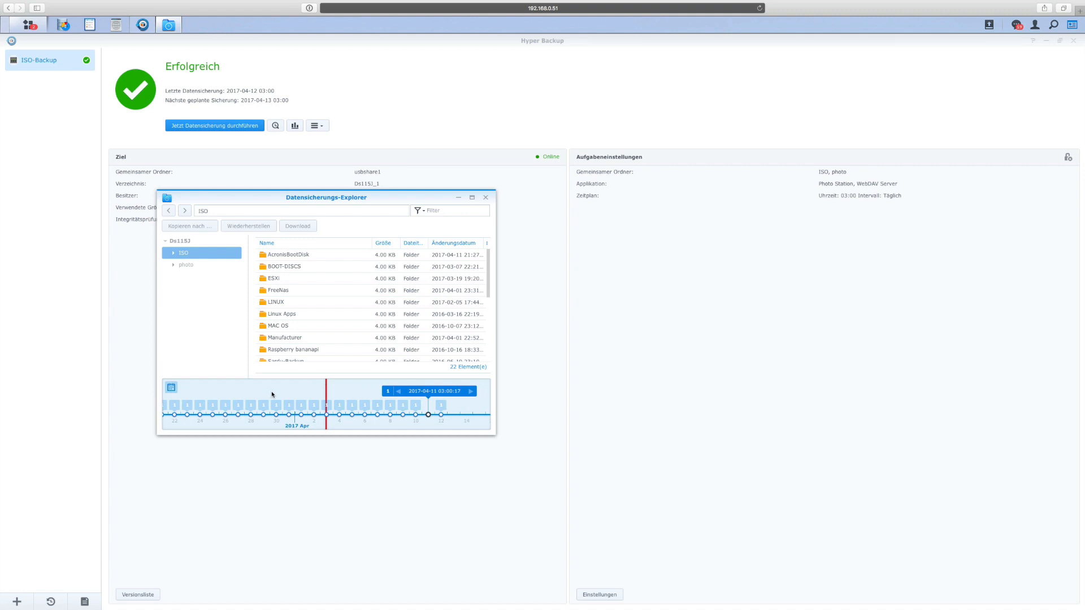
{"action": "left_click", "coordinate": [263, 405]}
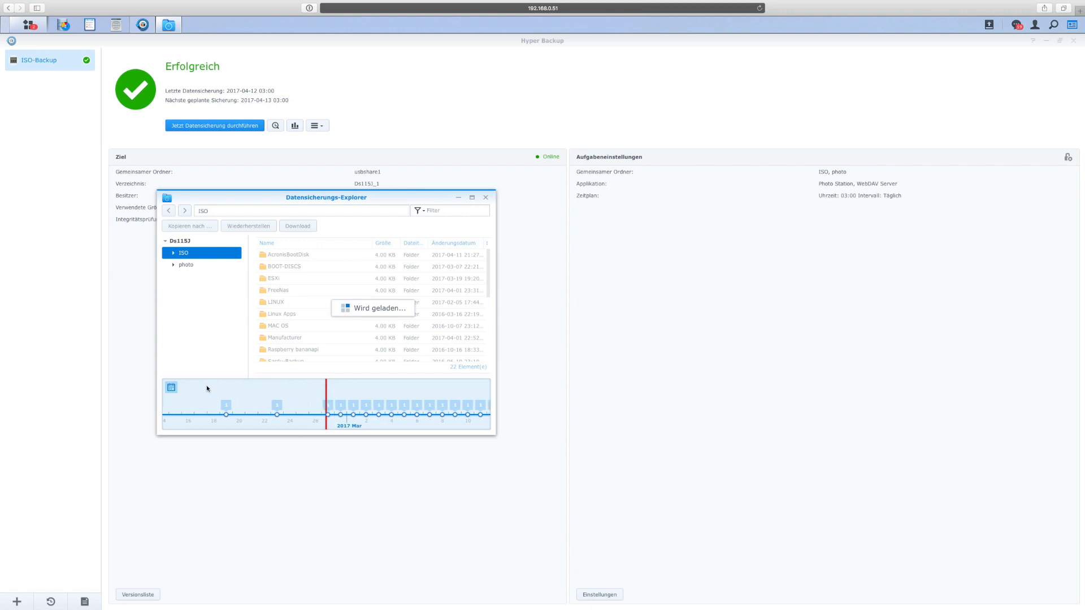
{"action": "left_click_drag", "start_coordinate": [220, 389], "coordinate": [321, 390]}
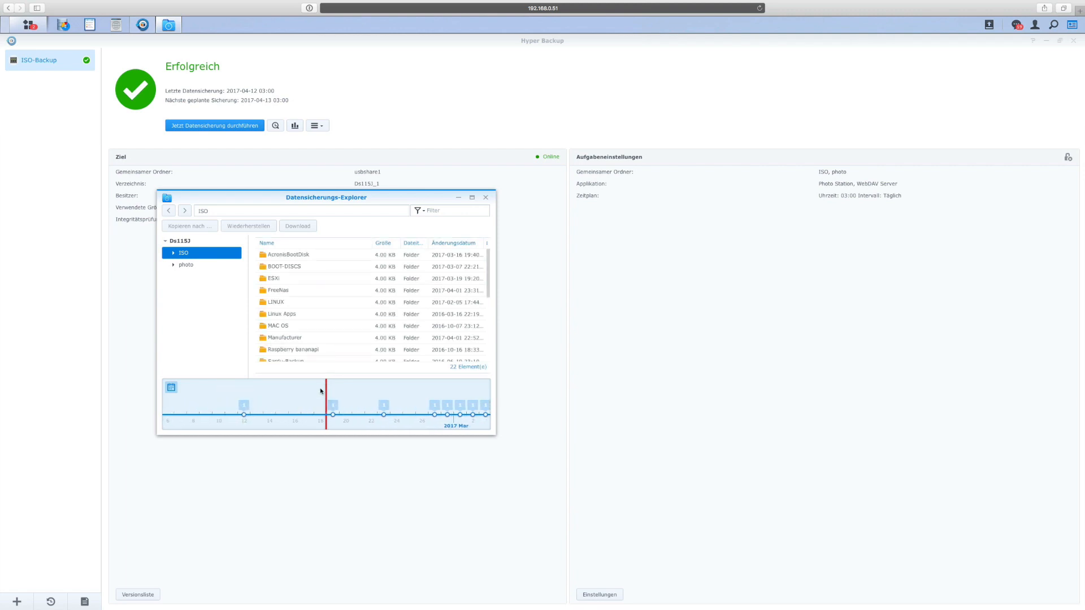
{"action": "left_click_drag", "start_coordinate": [229, 391], "coordinate": [319, 390]}
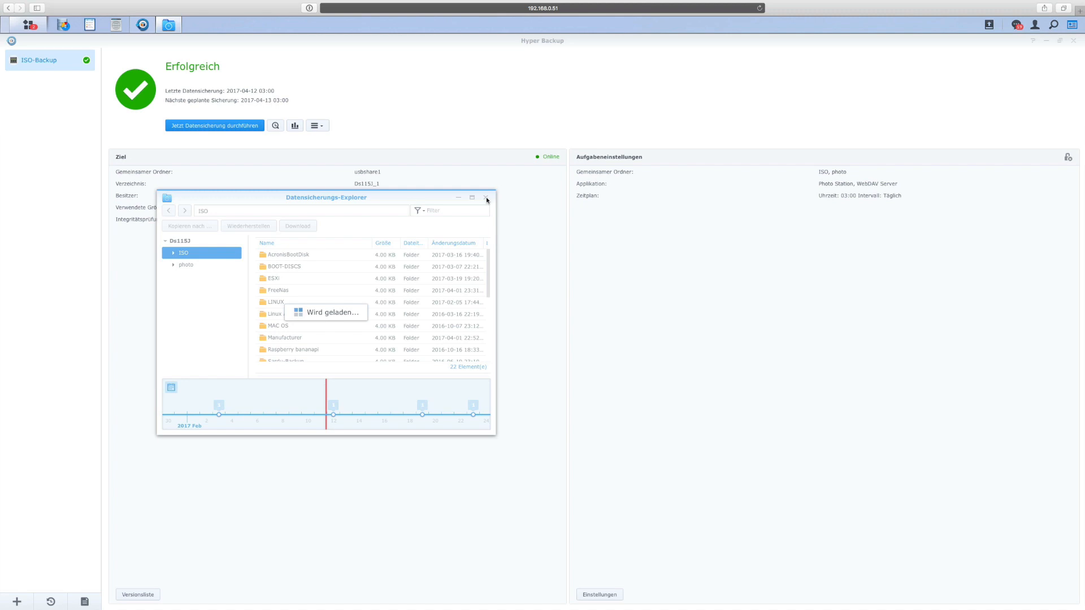
{"action": "left_click", "coordinate": [485, 198]}
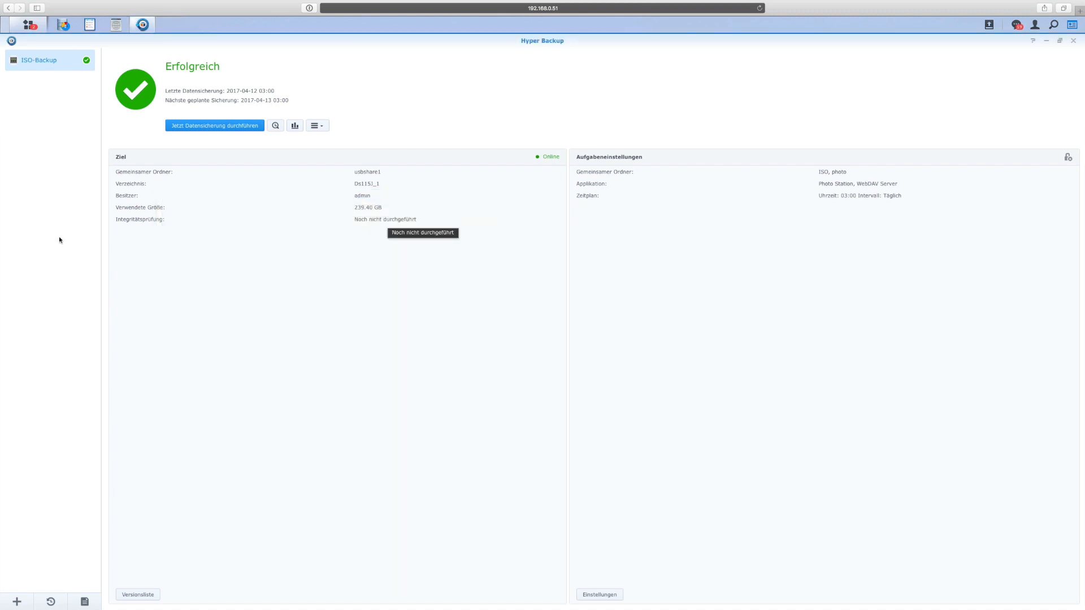
{"action": "left_click", "coordinate": [15, 602]}
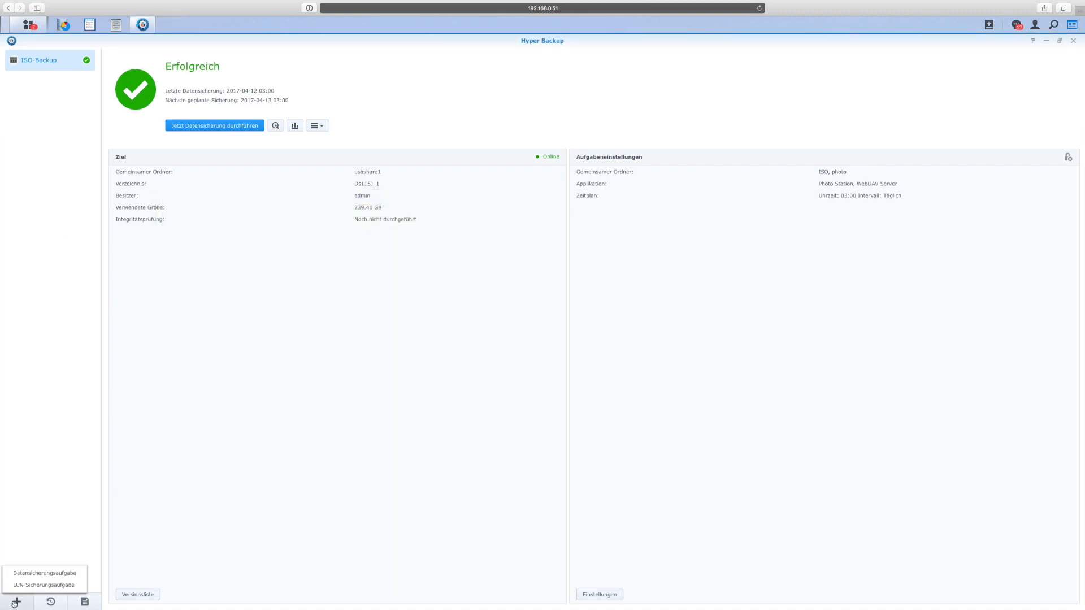
{"action": "left_click", "coordinate": [46, 575]}
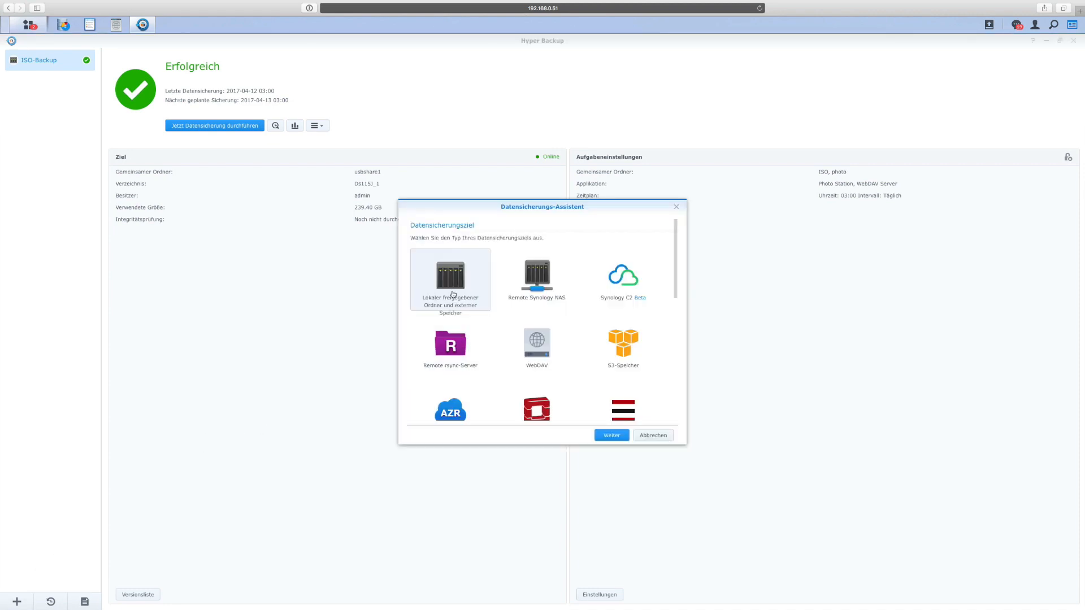
{"action": "scroll", "coordinate": [460, 282], "scroll_direction": "down", "scroll_amount": 1}
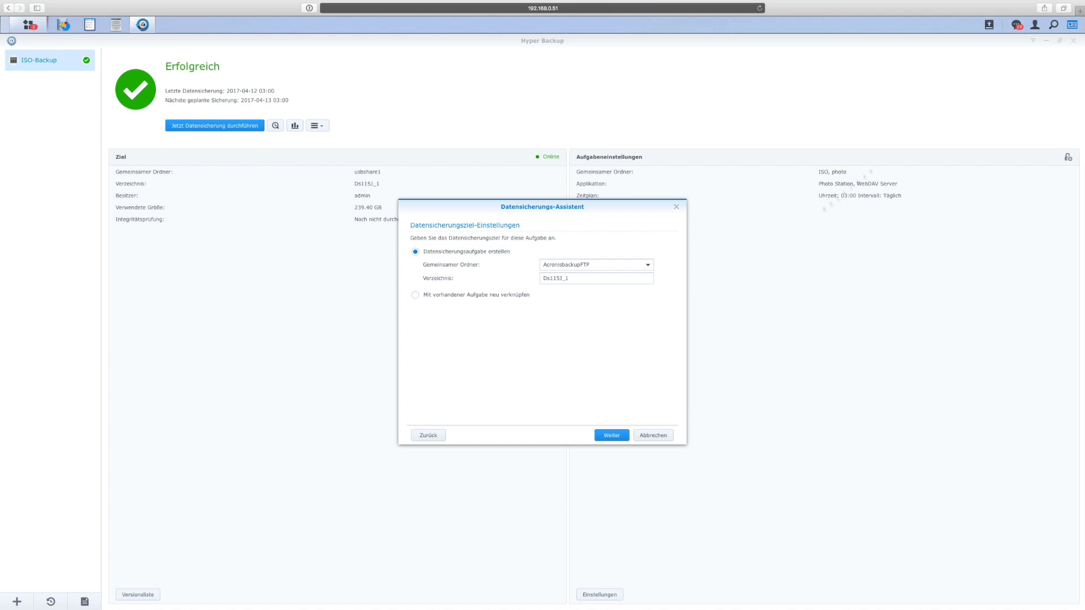
{"action": "left_click", "coordinate": [654, 435]}
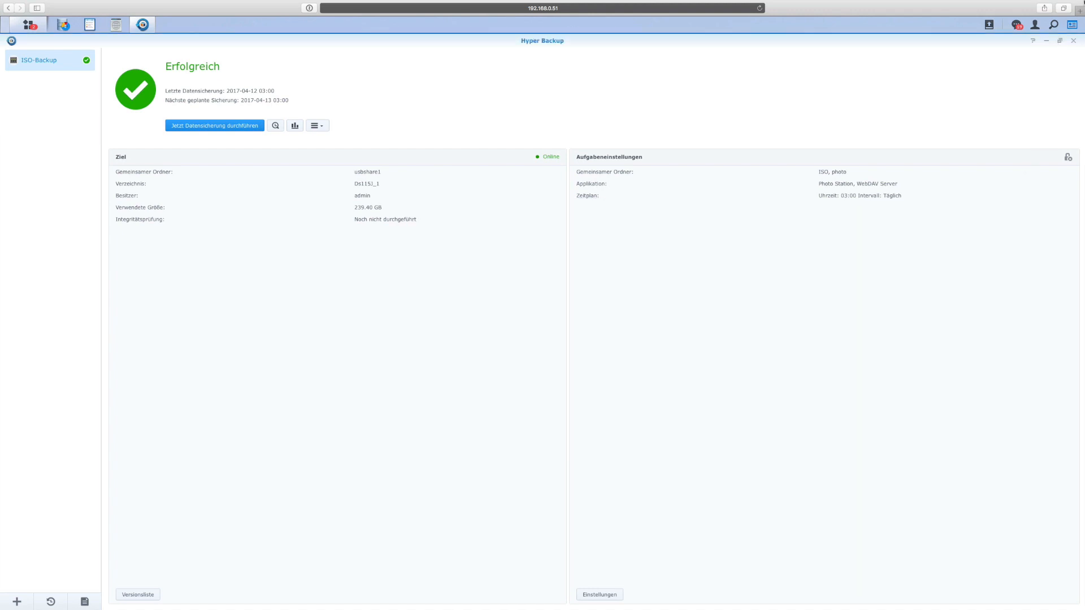
Step: Restore the Hyper Backup window to its smaller size, open File Station and close the duplicate File Station window
{"action": "left_click", "coordinate": [1060, 40]}
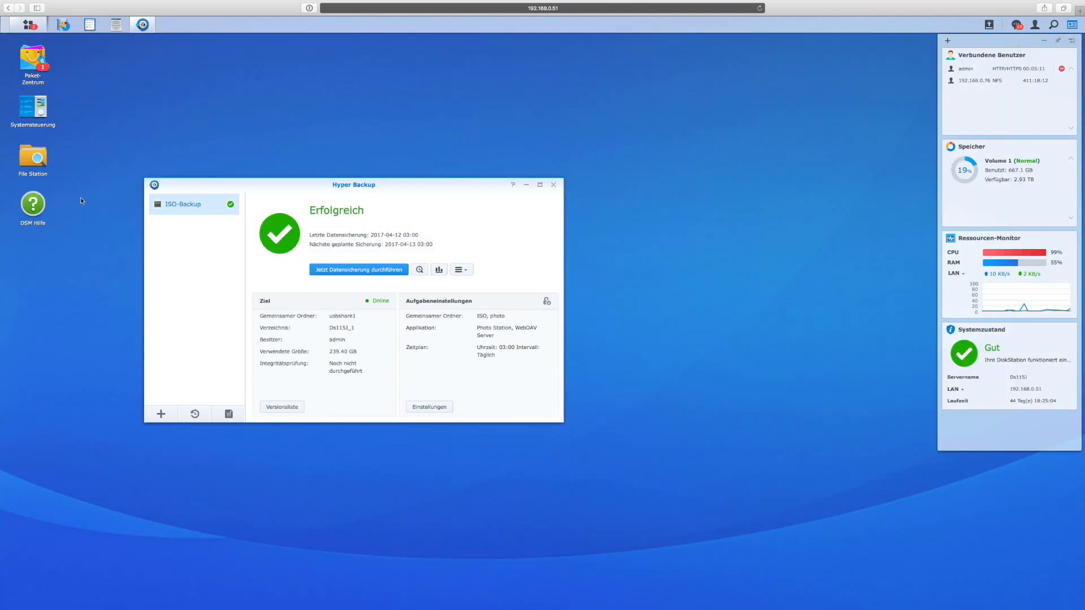
{"action": "left_click", "coordinate": [40, 166]}
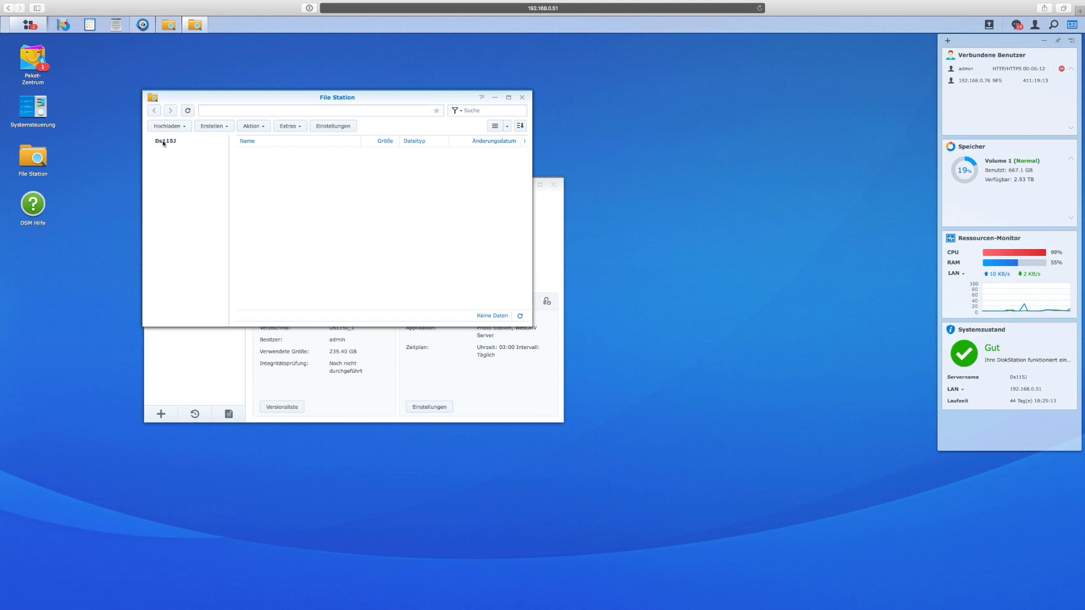
{"action": "left_click_drag", "start_coordinate": [254, 98], "coordinate": [354, 97]}
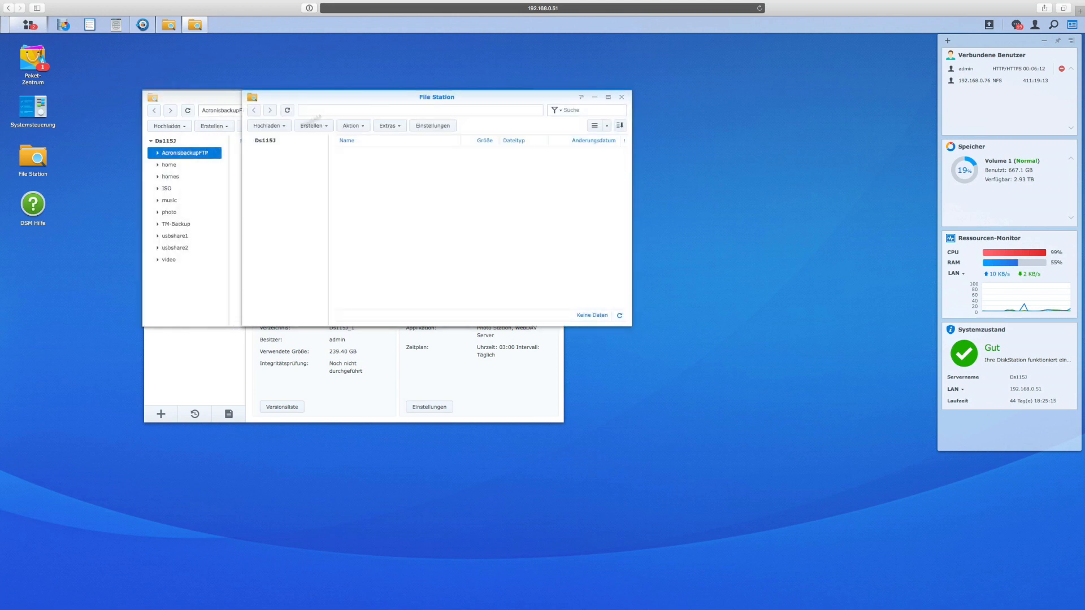
{"action": "left_click_drag", "start_coordinate": [240, 179], "coordinate": [261, 144]}
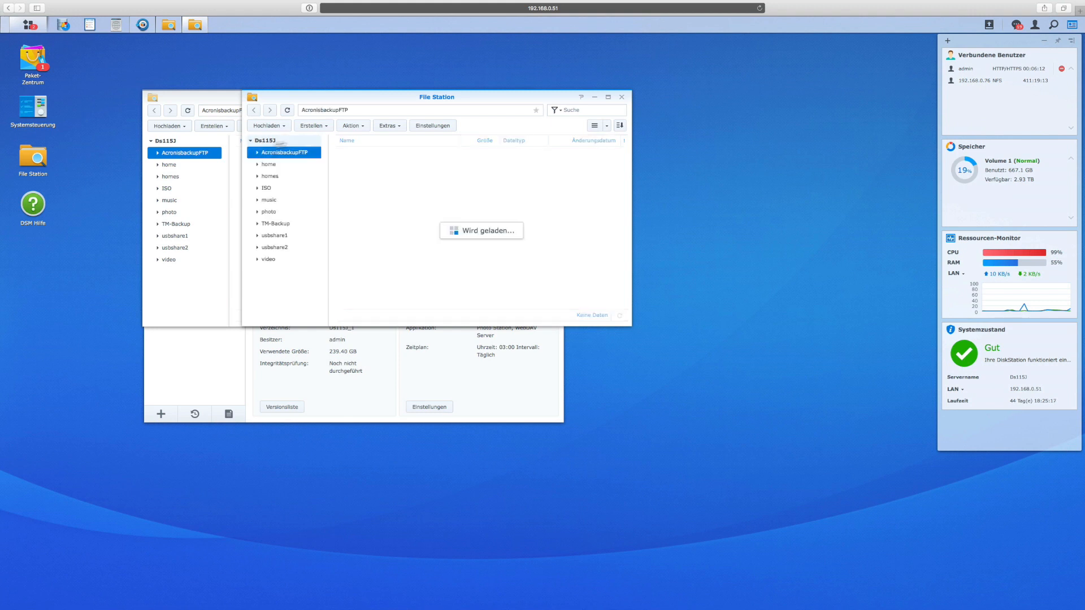
{"action": "left_click", "coordinate": [622, 96]}
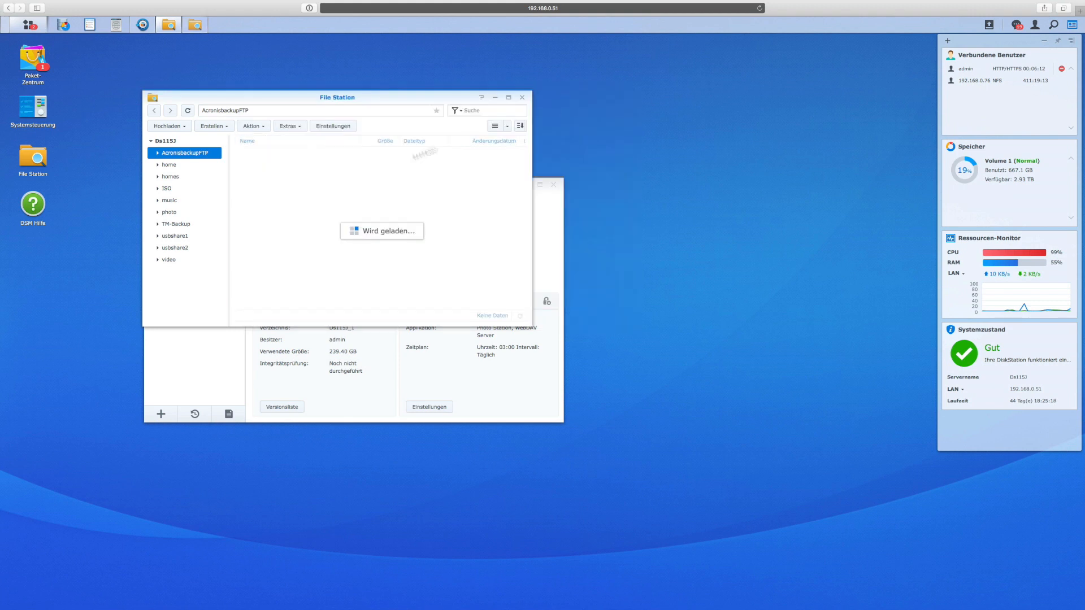
Step: Create a folder named "Backup DS 115J" in the usbshare2 shared folder
{"action": "left_click", "coordinate": [179, 252]}
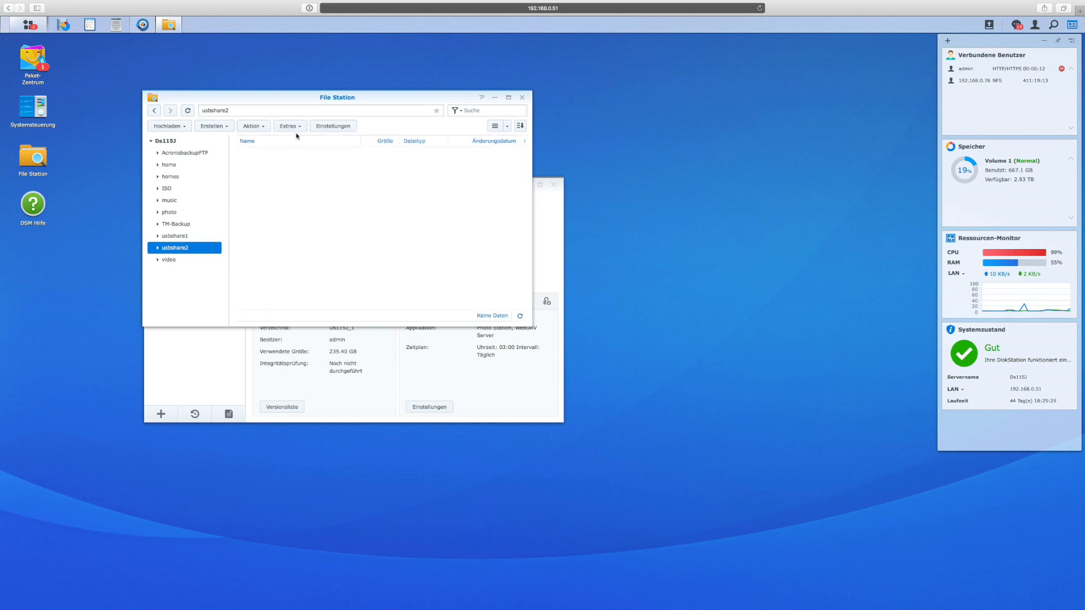
{"action": "left_click", "coordinate": [293, 131]}
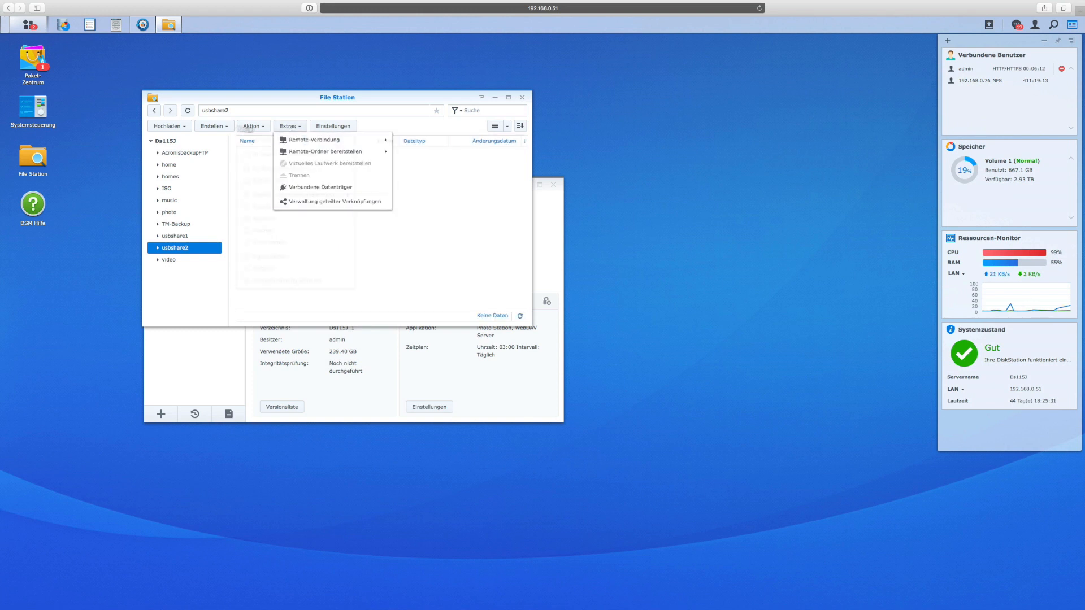
{"action": "left_click", "coordinate": [213, 126]}
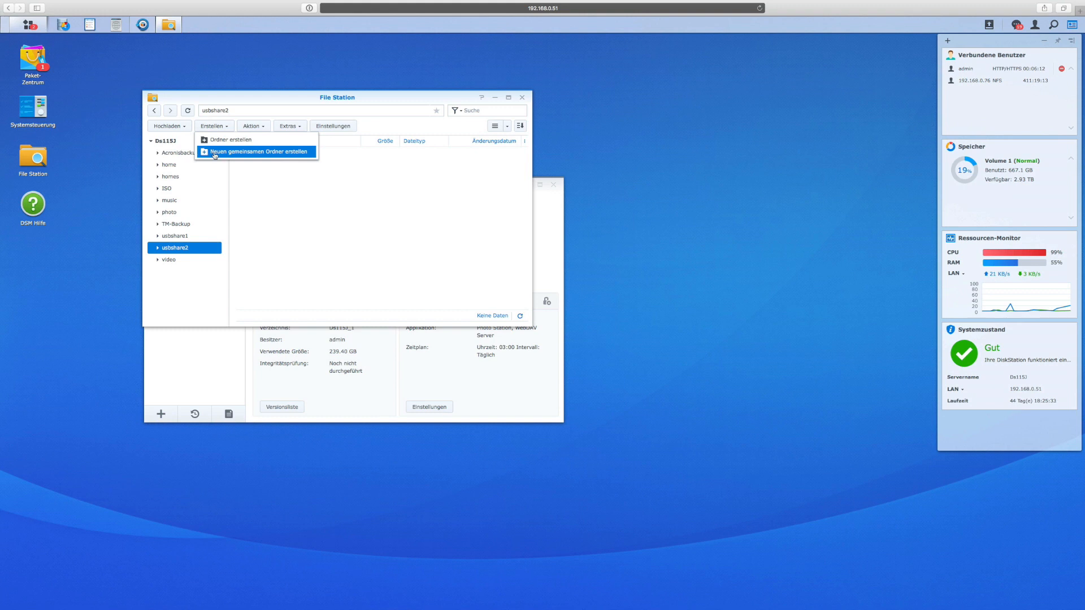
{"action": "left_click", "coordinate": [217, 141]}
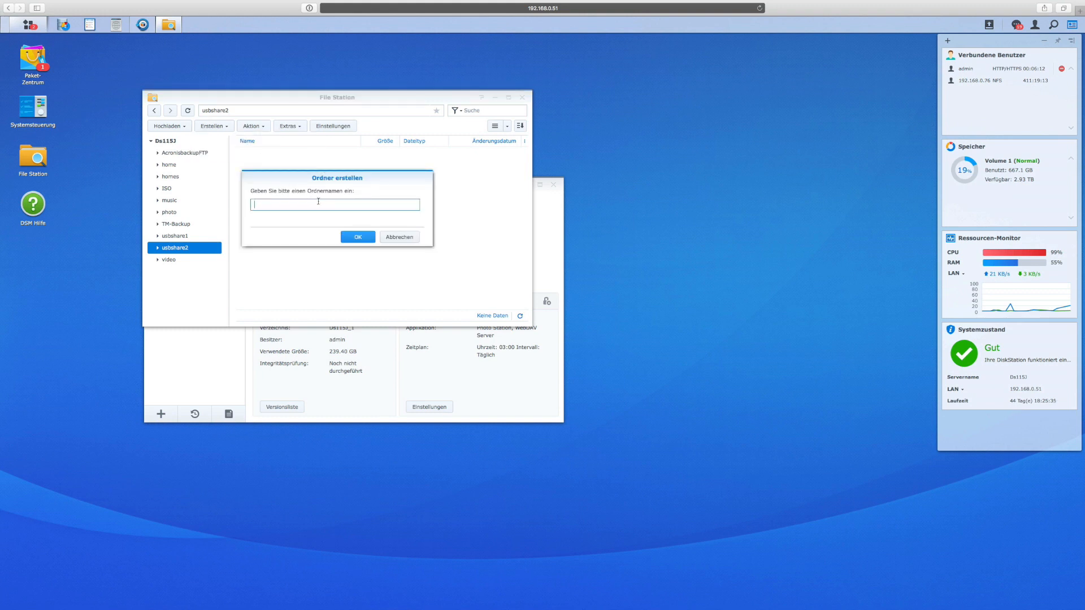
{"action": "type", "text": "Backup"}
{"action": "left_click", "coordinate": [371, 240]}
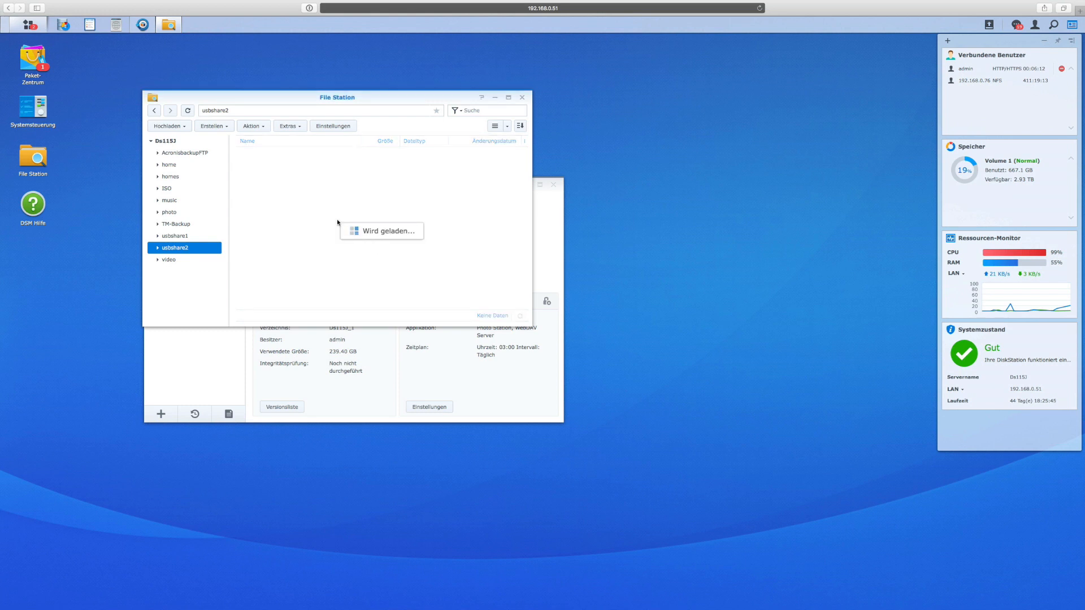
Step: Bring Hyper Backup forward maximized, start a new data backup task and continue to its destination settings
{"action": "left_click", "coordinate": [547, 255]}
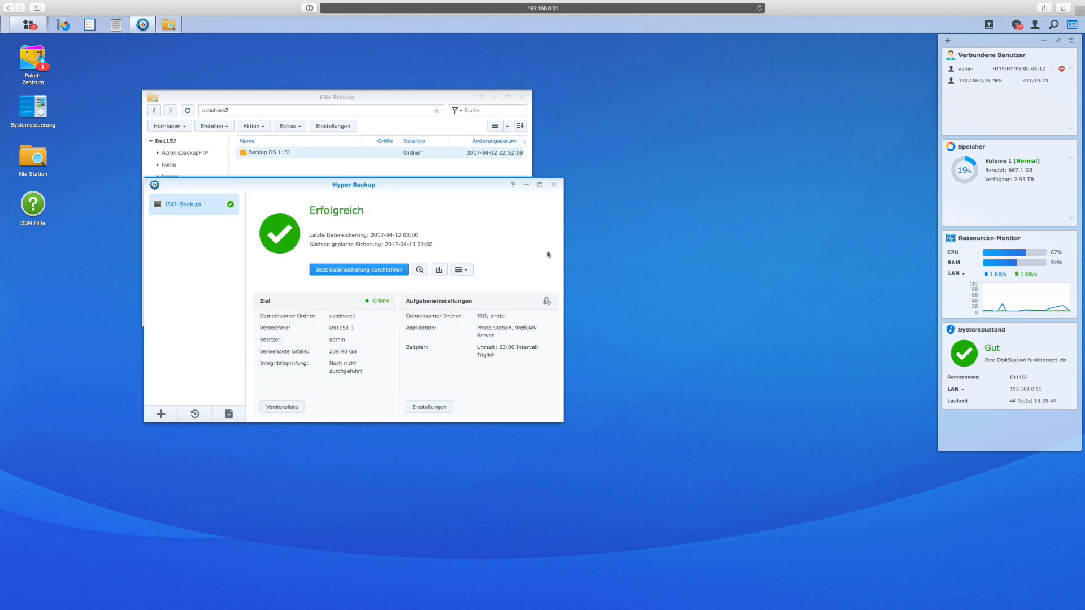
{"action": "left_click", "coordinate": [540, 184]}
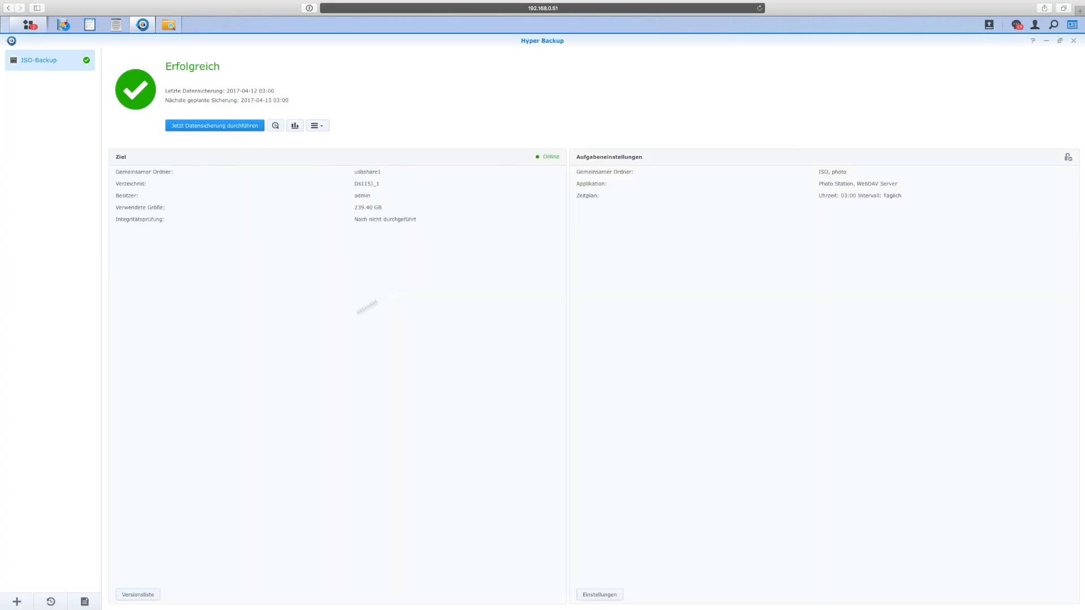
{"action": "mouse_move", "coordinate": [162, 609]}
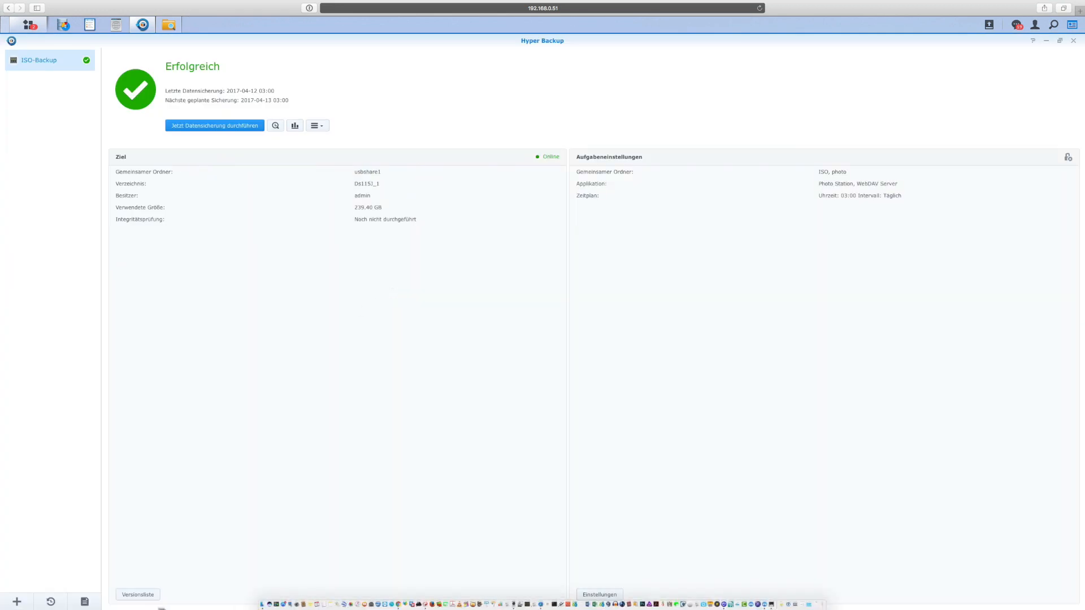
{"action": "left_click", "coordinate": [17, 603]}
{"action": "left_click", "coordinate": [39, 572]}
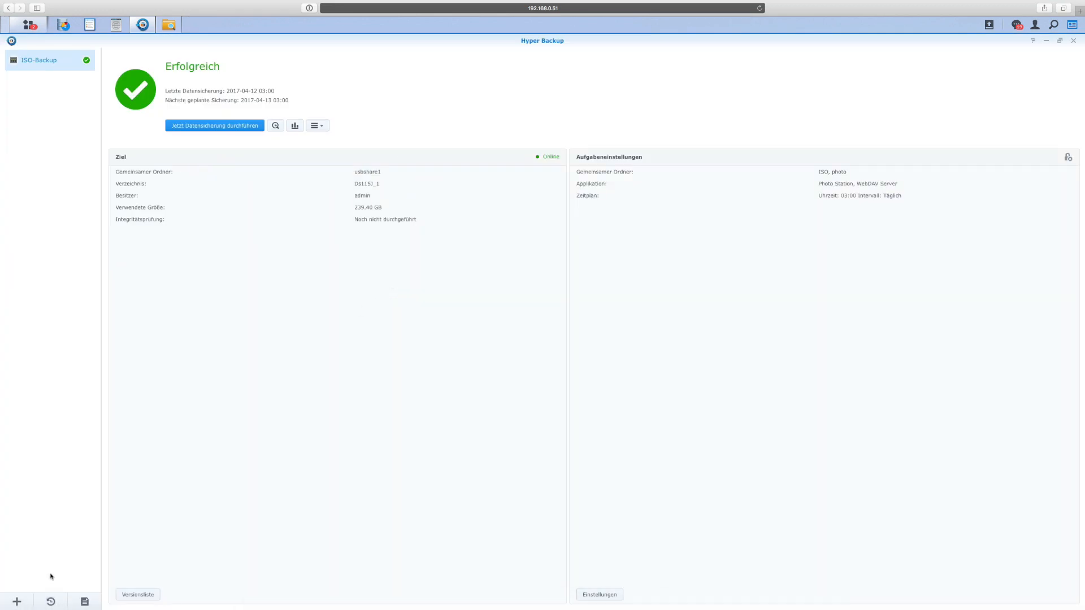
{"action": "left_click", "coordinate": [612, 436]}
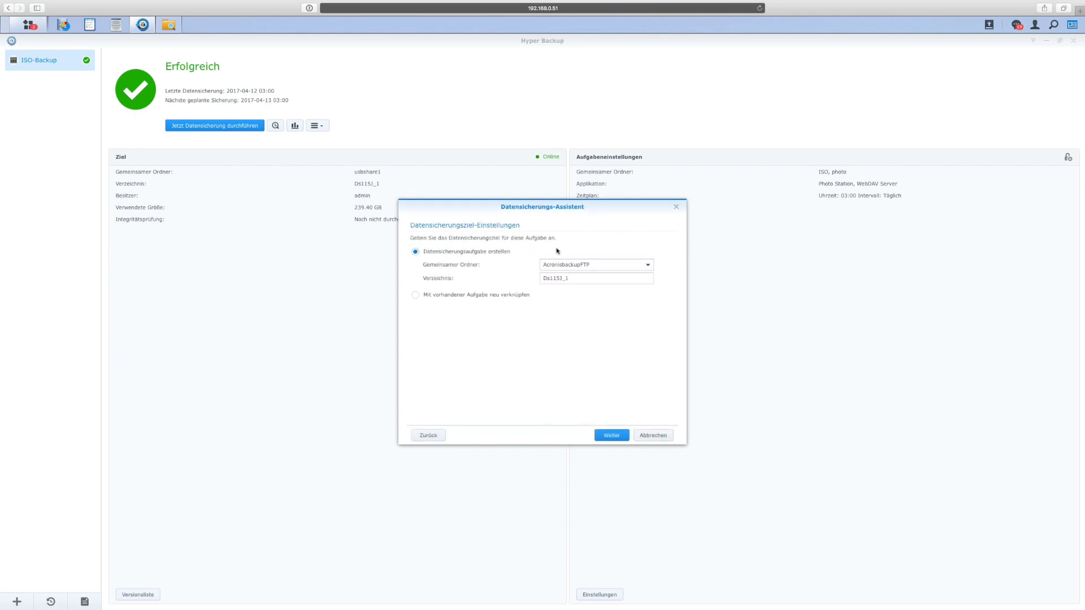
Step: Choose usbshare2 as the shared folder for the new backup task, keep the directory Ds115J_1 and continue
{"action": "left_click", "coordinate": [647, 265]}
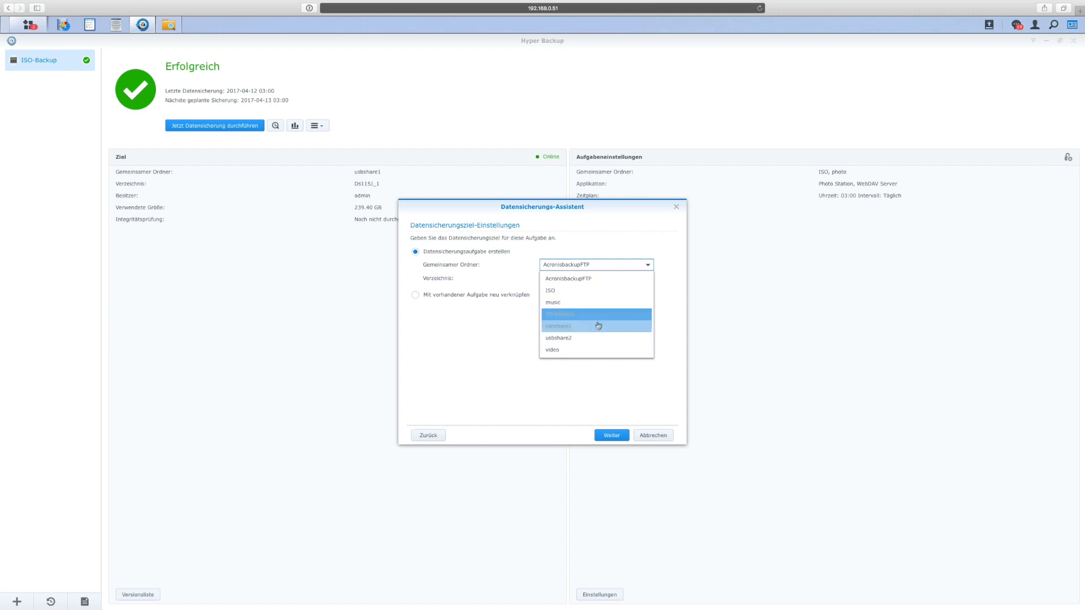
{"action": "left_click", "coordinate": [589, 338]}
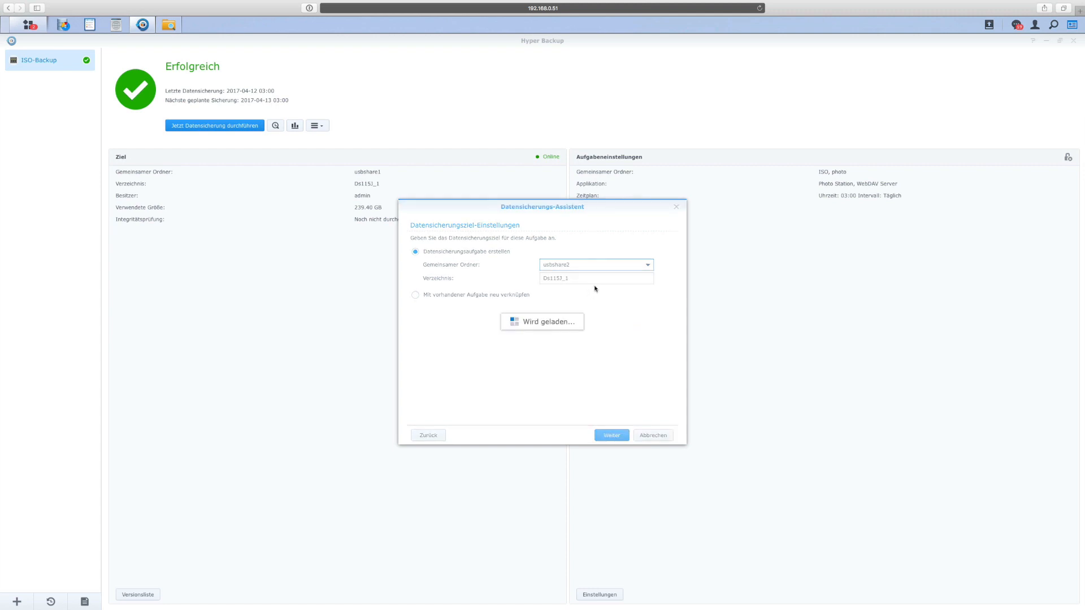
{"action": "left_click", "coordinate": [647, 266]}
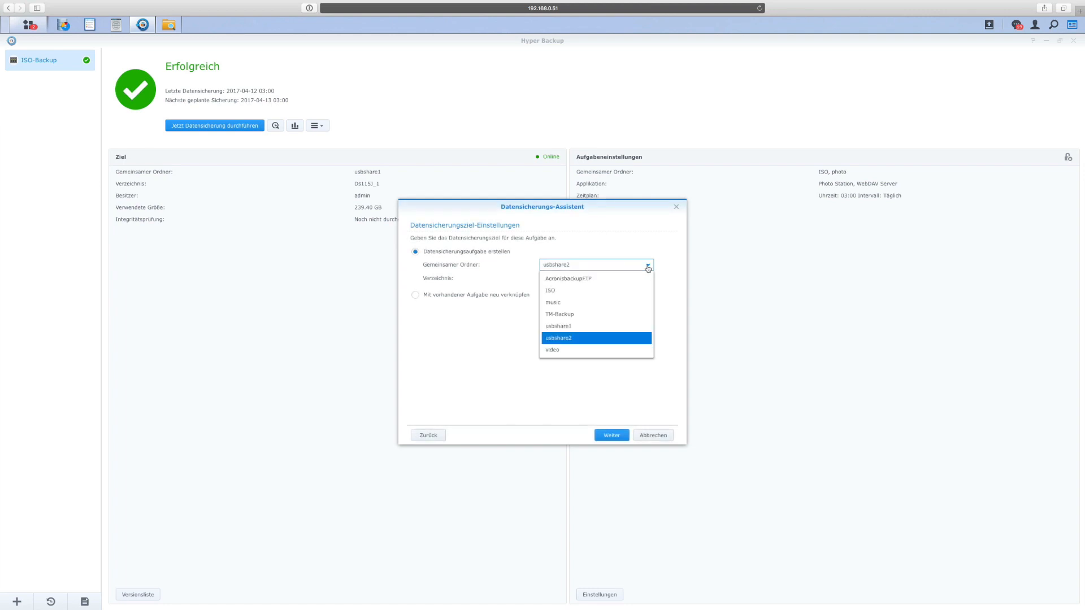
{"action": "left_click", "coordinate": [576, 340]}
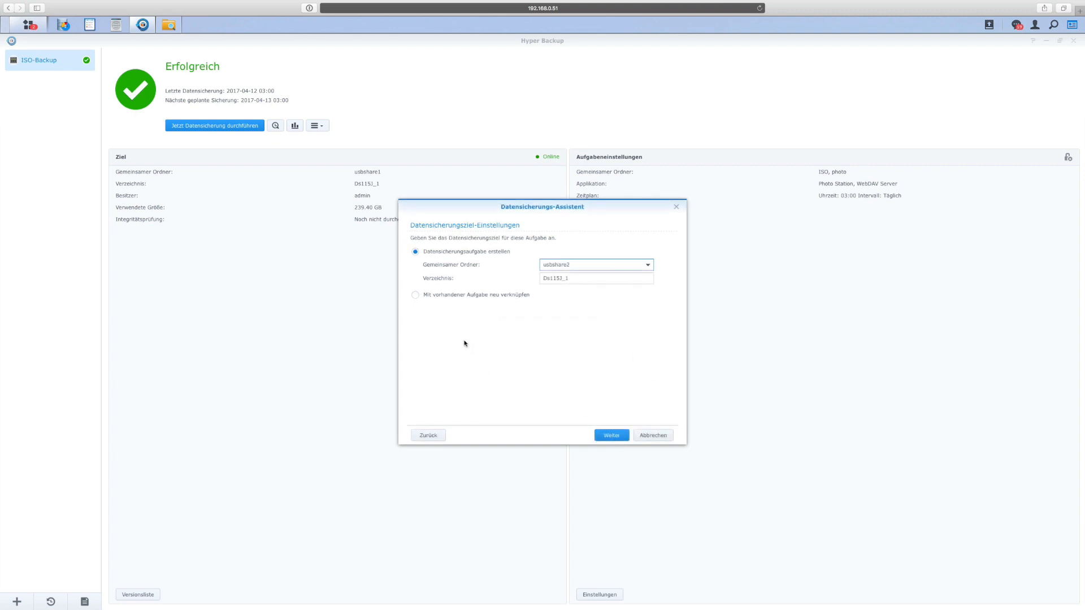
{"action": "left_click", "coordinate": [611, 436]}
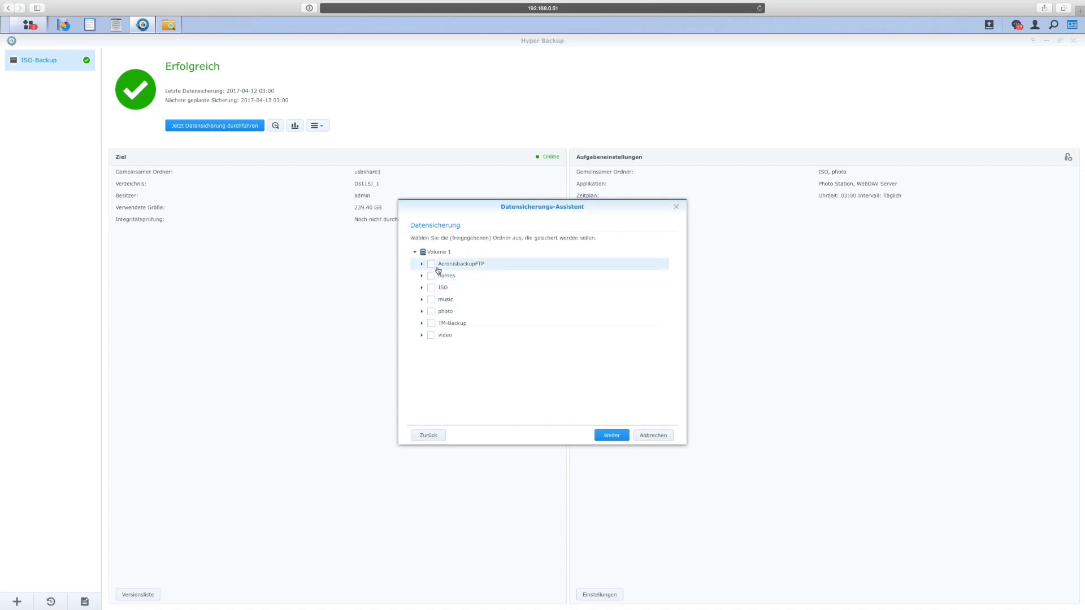
Step: Include AcronisbackupFTP, homes, ISO, music, photo, TM-Backup and video in the backup, and continue without selecting any applications
{"action": "left_click", "coordinate": [431, 264]}
{"action": "left_click", "coordinate": [432, 275]}
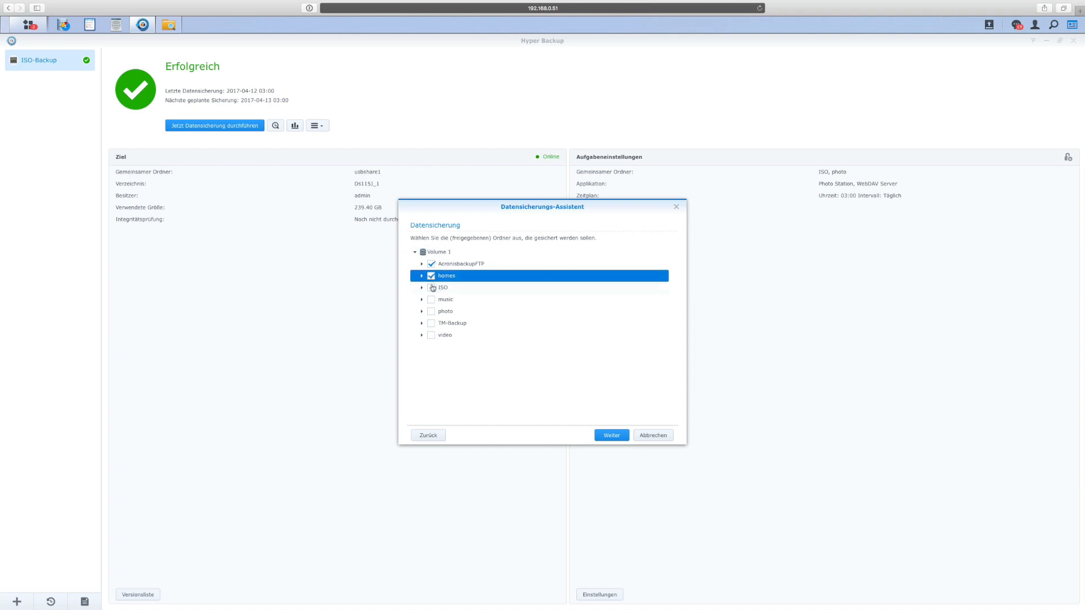
{"action": "left_click", "coordinate": [431, 287]}
{"action": "left_click", "coordinate": [431, 300]}
{"action": "left_click", "coordinate": [432, 311]}
{"action": "left_click", "coordinate": [431, 324]}
{"action": "left_click", "coordinate": [432, 335]}
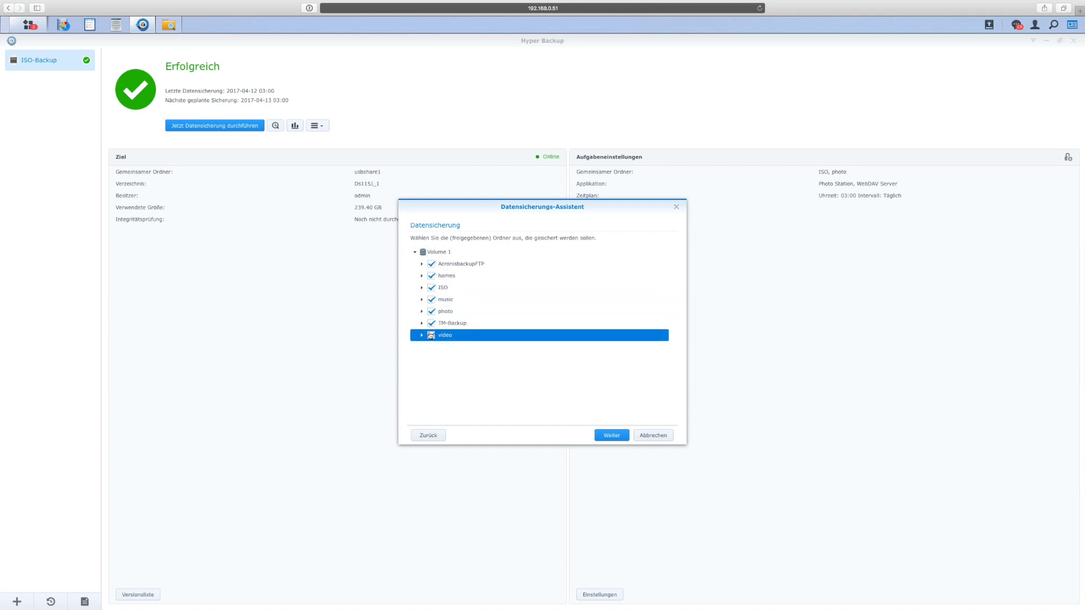
{"action": "left_click", "coordinate": [610, 435]}
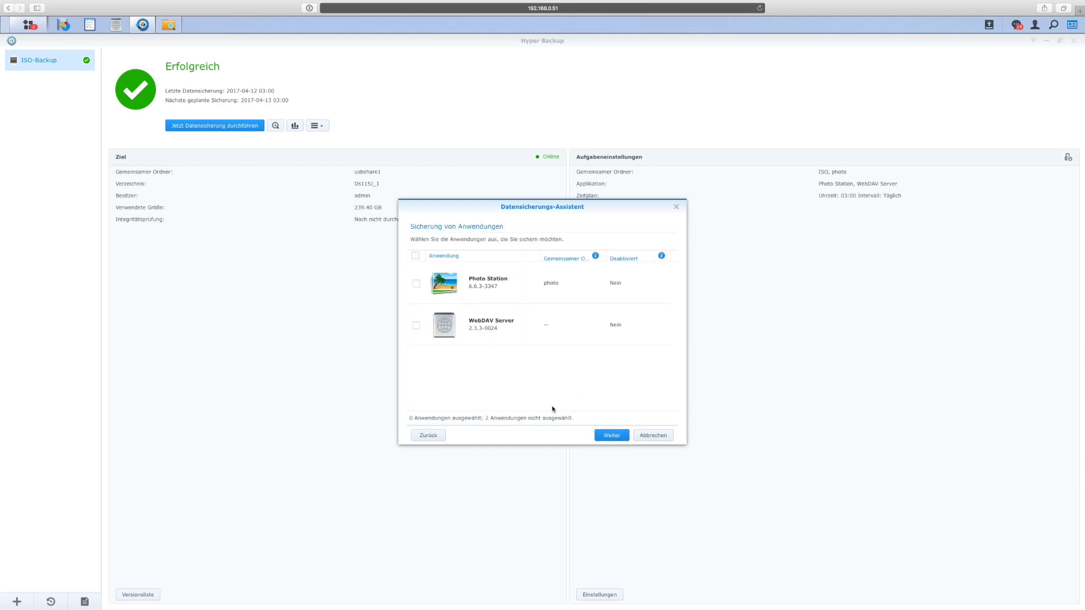
{"action": "left_click", "coordinate": [612, 435]}
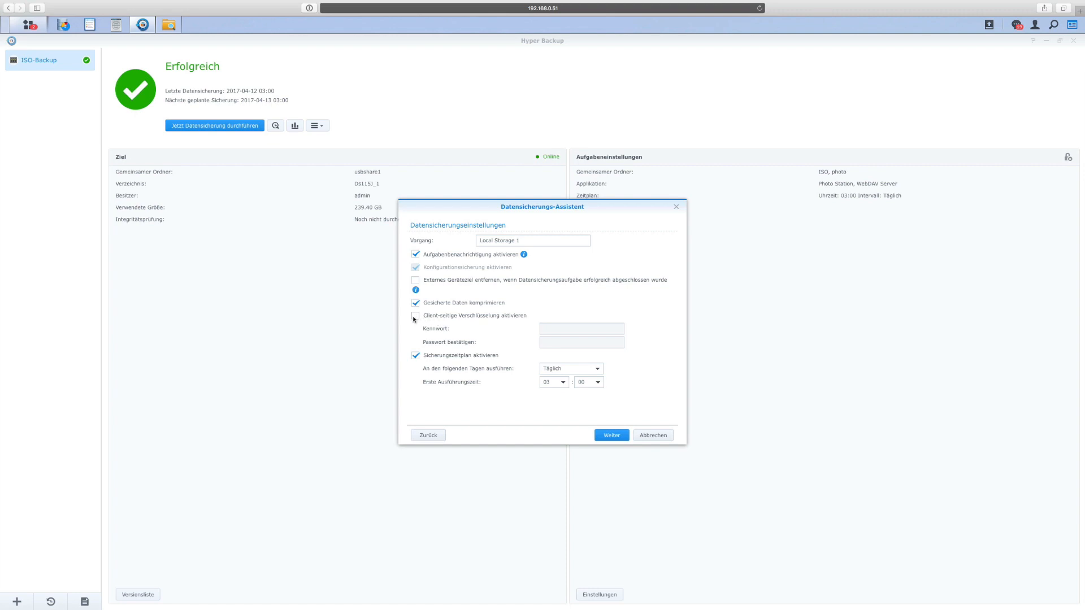
Step: Set the first run time of the backup schedule to 01:00
{"action": "left_click", "coordinate": [563, 385]}
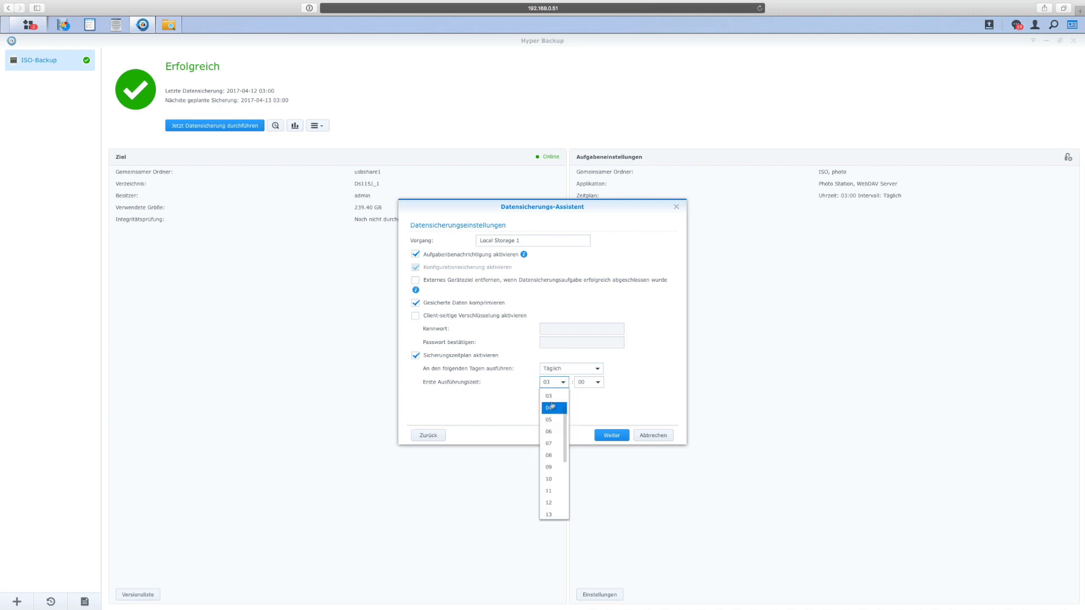
{"action": "scroll", "coordinate": [557, 417], "scroll_direction": "up", "scroll_amount": 3}
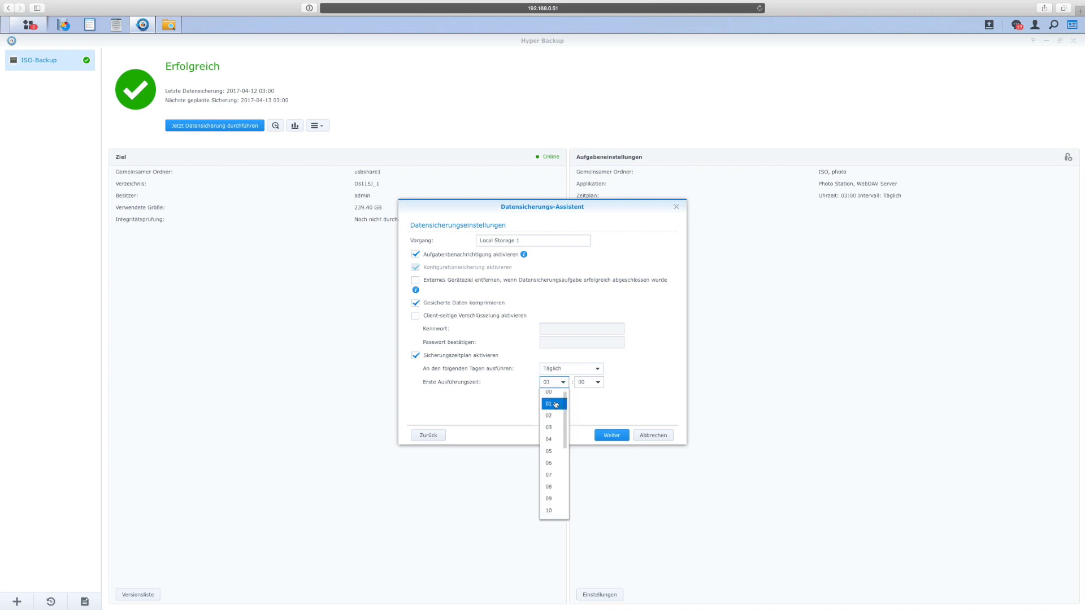
{"action": "left_click", "coordinate": [556, 407]}
Step: Restrict the backup schedule to Wednesday (Mittwoch) only
{"action": "left_click", "coordinate": [596, 371]}
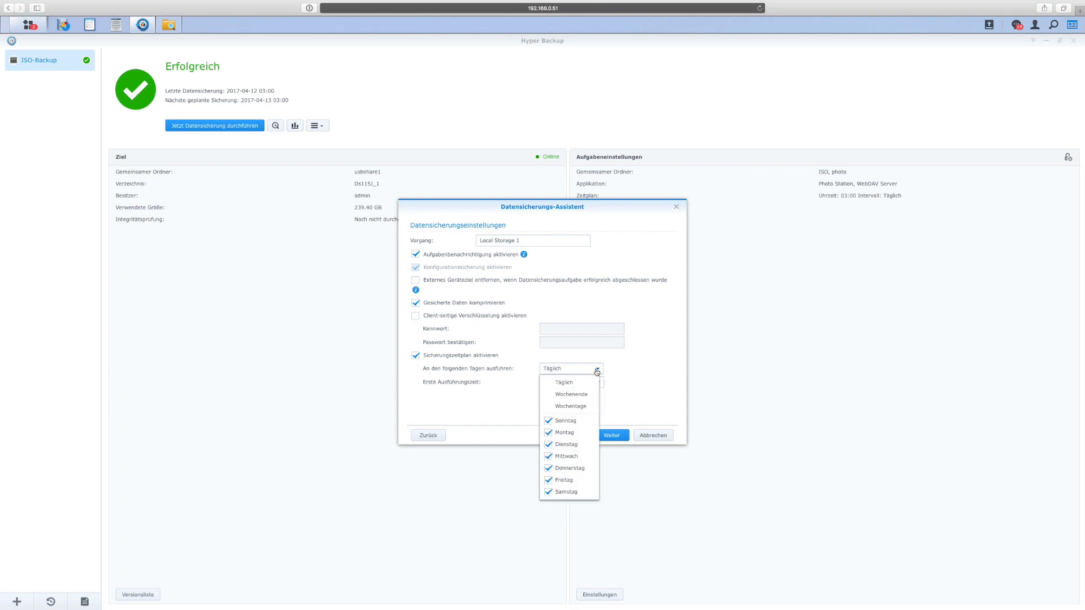
{"action": "left_click", "coordinate": [548, 421]}
{"action": "left_click", "coordinate": [548, 434]}
{"action": "left_click", "coordinate": [548, 445]}
{"action": "left_click", "coordinate": [548, 457]}
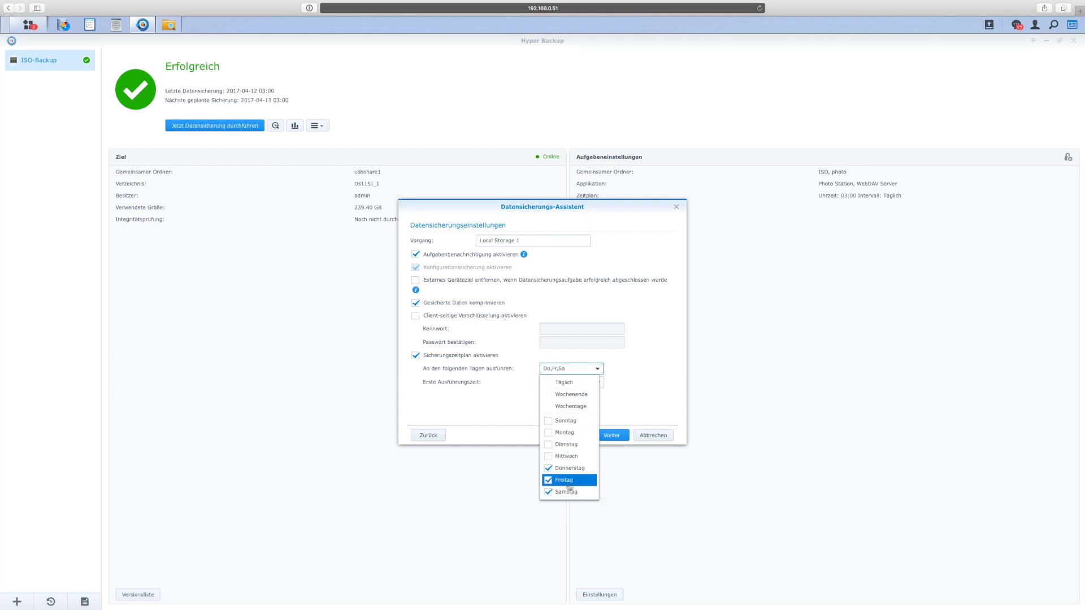
{"action": "left_click", "coordinate": [549, 480]}
{"action": "left_click", "coordinate": [548, 492]}
{"action": "left_click", "coordinate": [548, 457]}
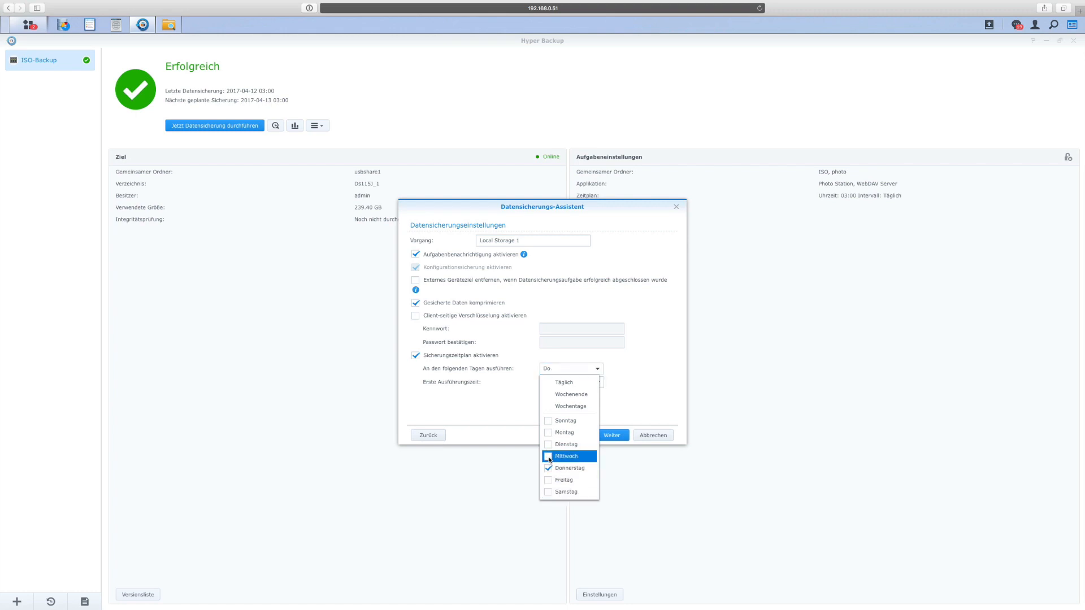
{"action": "left_click", "coordinate": [547, 469]}
{"action": "left_click", "coordinate": [634, 394]}
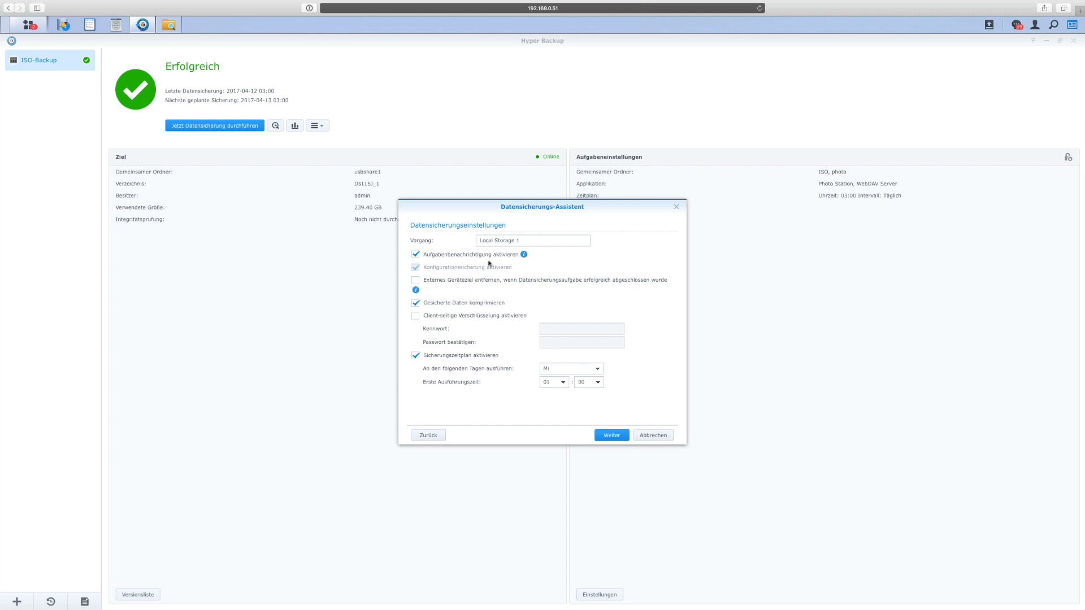
Step: Name the backup task "Backup DS115J" and continue to the rotation settings
{"action": "left_click_drag", "start_coordinate": [533, 243], "coordinate": [429, 241]}
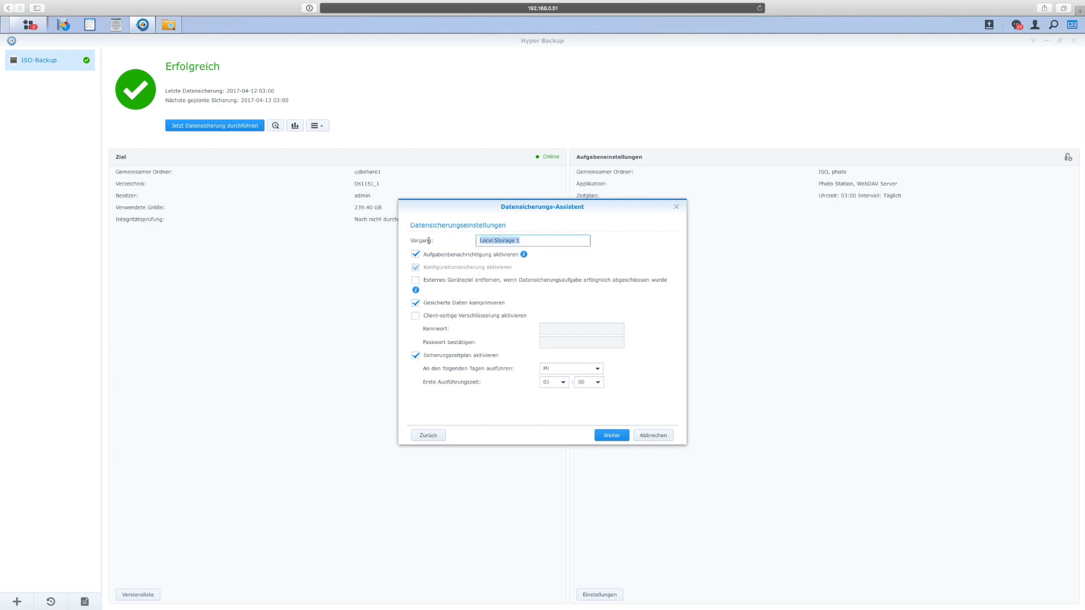
{"action": "key", "text": "BackSpace"}
{"action": "left_click", "coordinate": [604, 437]}
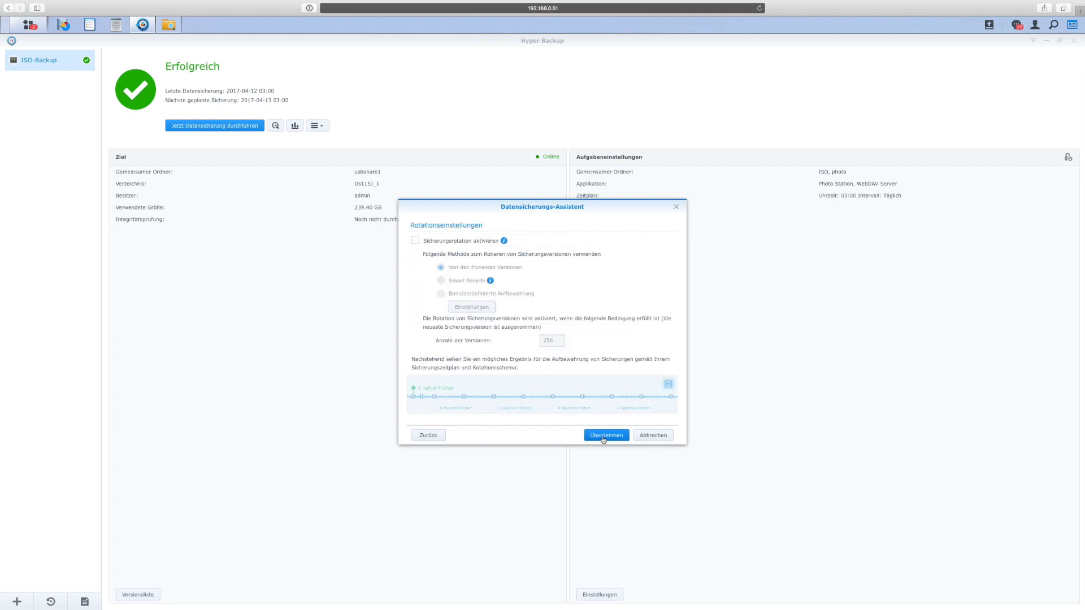
Step: Preview the backup rotation options, leave rotation disabled, apply the task and start the backup immediately
{"action": "left_click", "coordinate": [416, 240]}
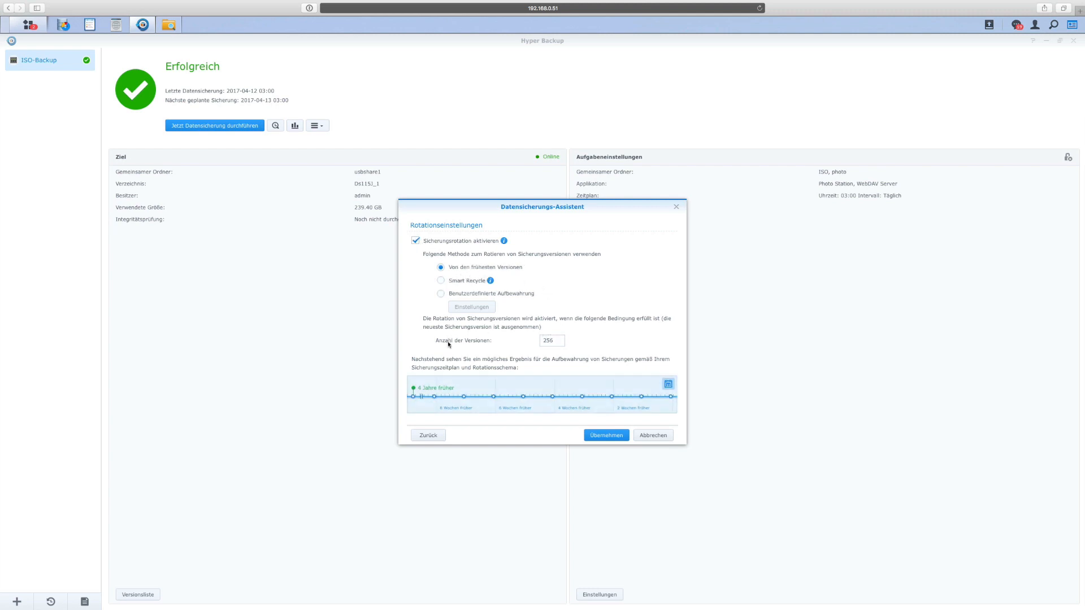
{"action": "left_click", "coordinate": [416, 241]}
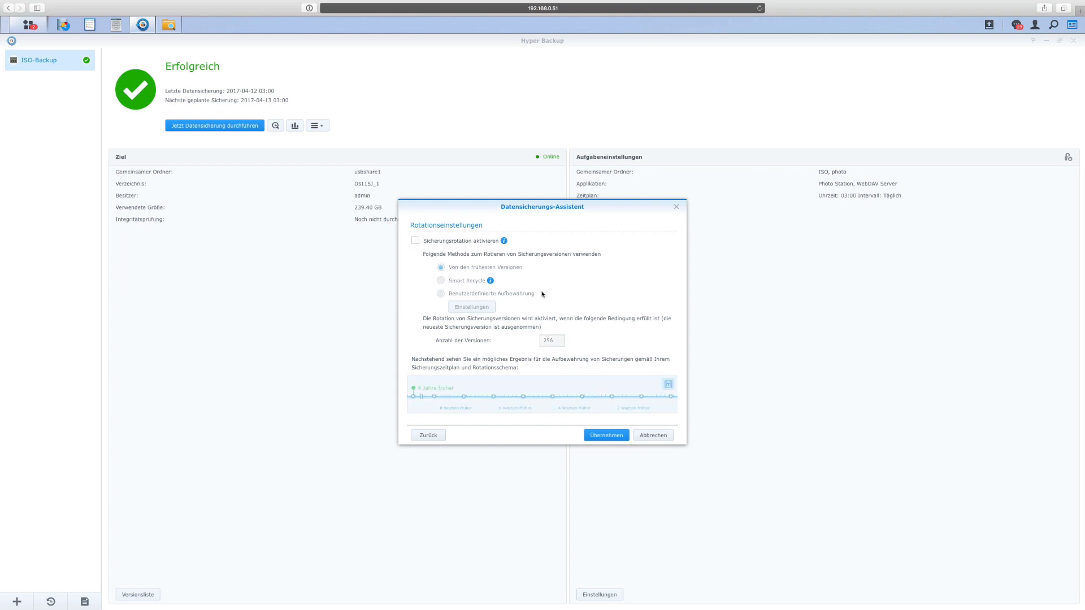
{"action": "left_click", "coordinate": [616, 436]}
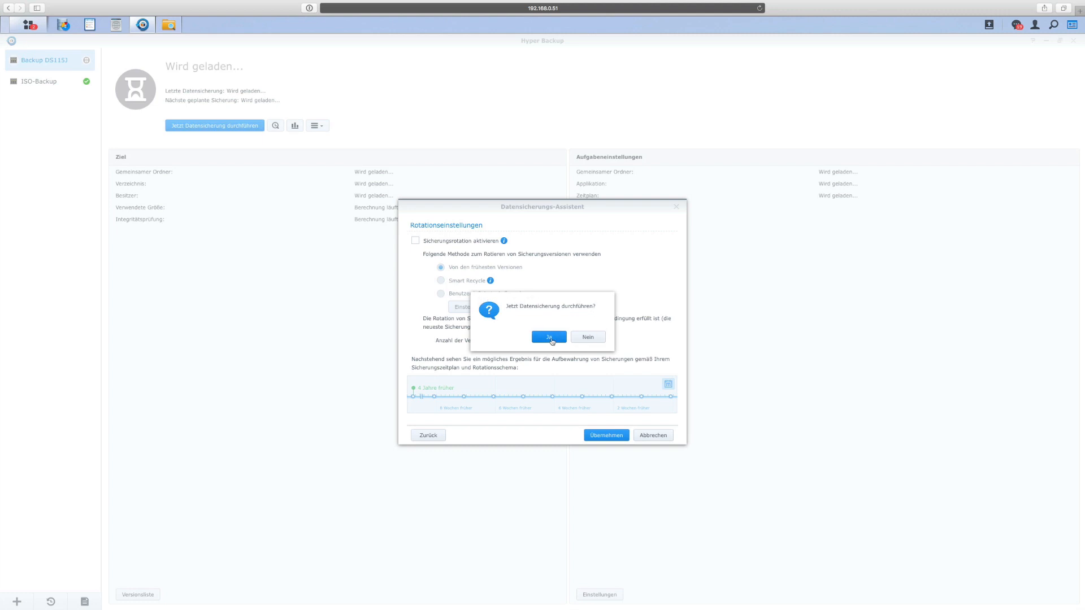
{"action": "left_click", "coordinate": [550, 338]}
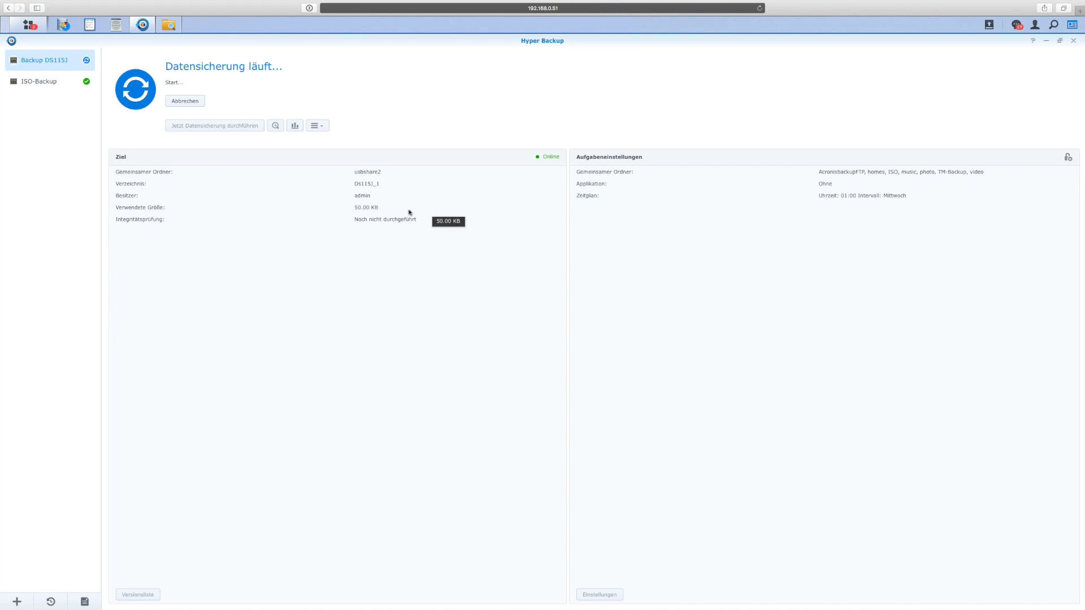
Step: Restore the Hyper Backup window to its smaller size and widen it slightly
{"action": "left_click", "coordinate": [1059, 42]}
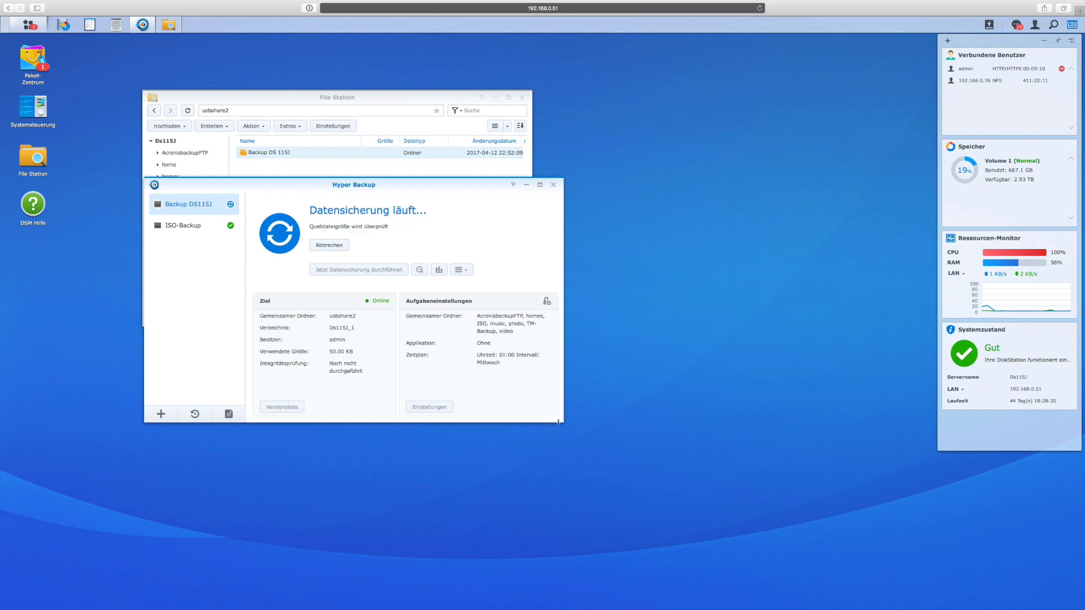
{"action": "left_click_drag", "start_coordinate": [561, 421], "coordinate": [616, 426]}
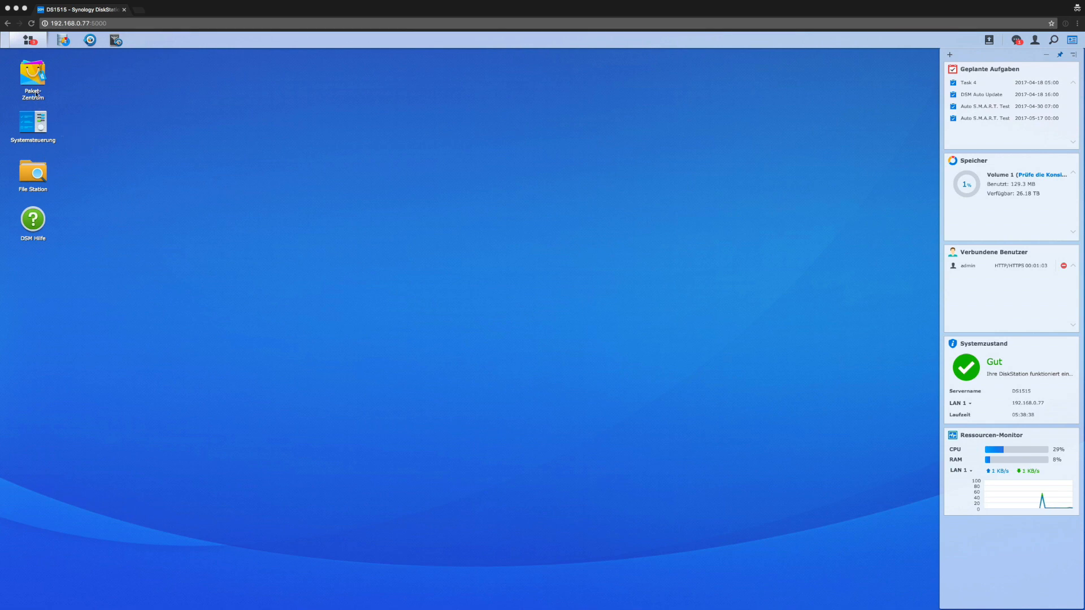
Step: Switch to the DS1515 NAS, open File Station and expand usbshare1 to examine the backup folders on the USB drive
{"action": "left_click", "coordinate": [35, 174]}
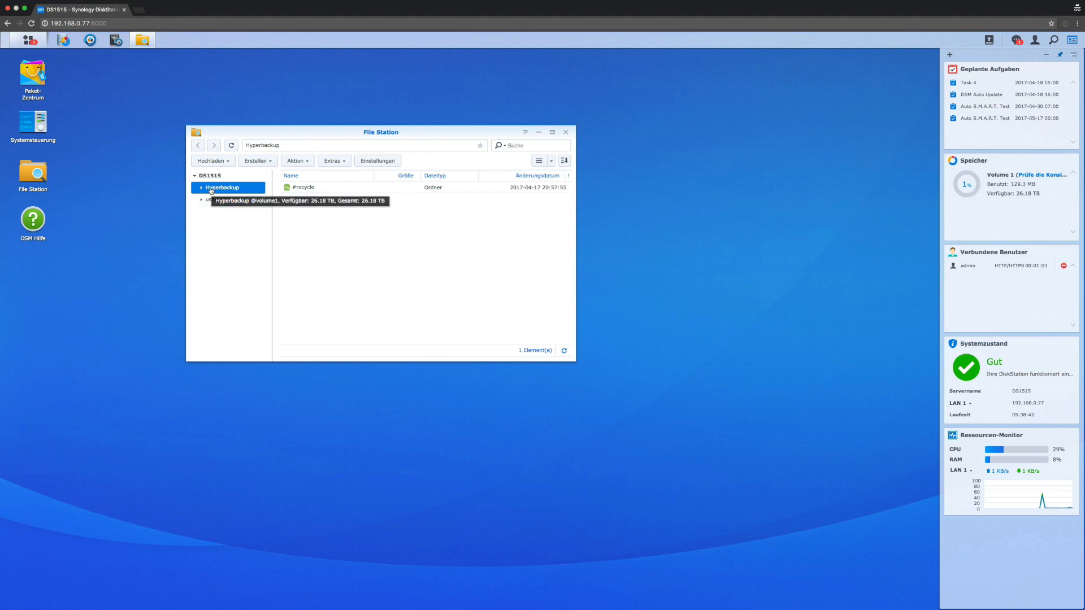
{"action": "left_click", "coordinate": [203, 200]}
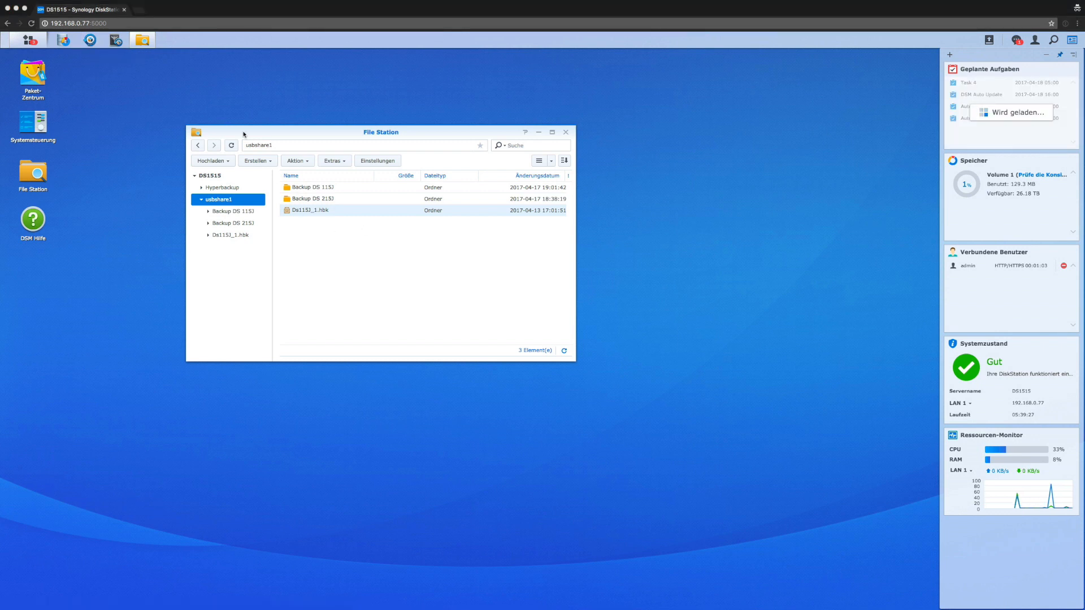
Step: Open Hyper Backup on the DS1515 and log out of the DSM session
{"action": "left_click", "coordinate": [90, 40]}
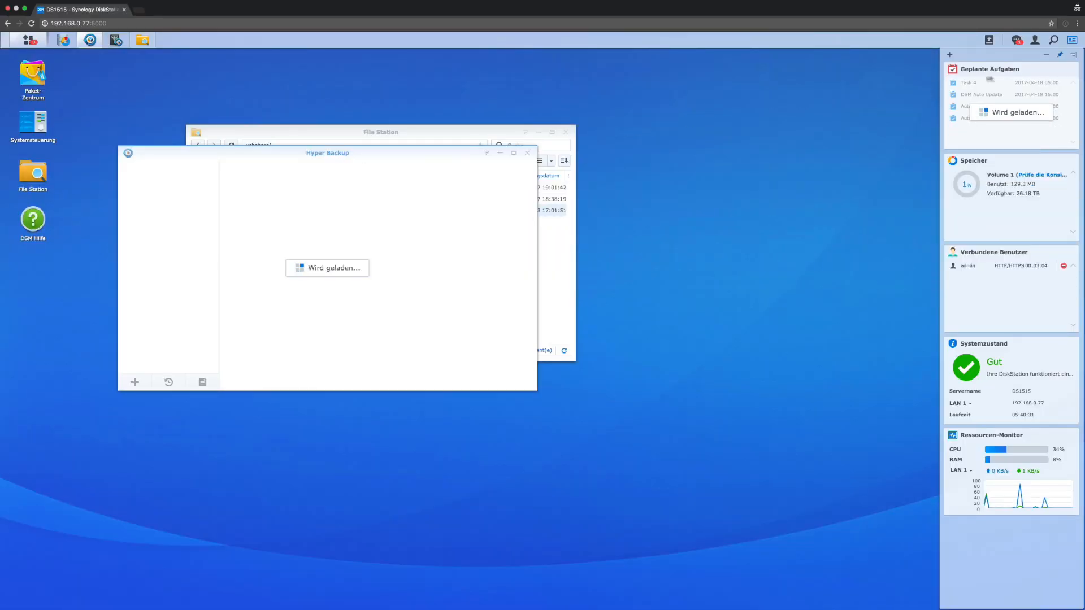
{"action": "left_click", "coordinate": [1037, 41]}
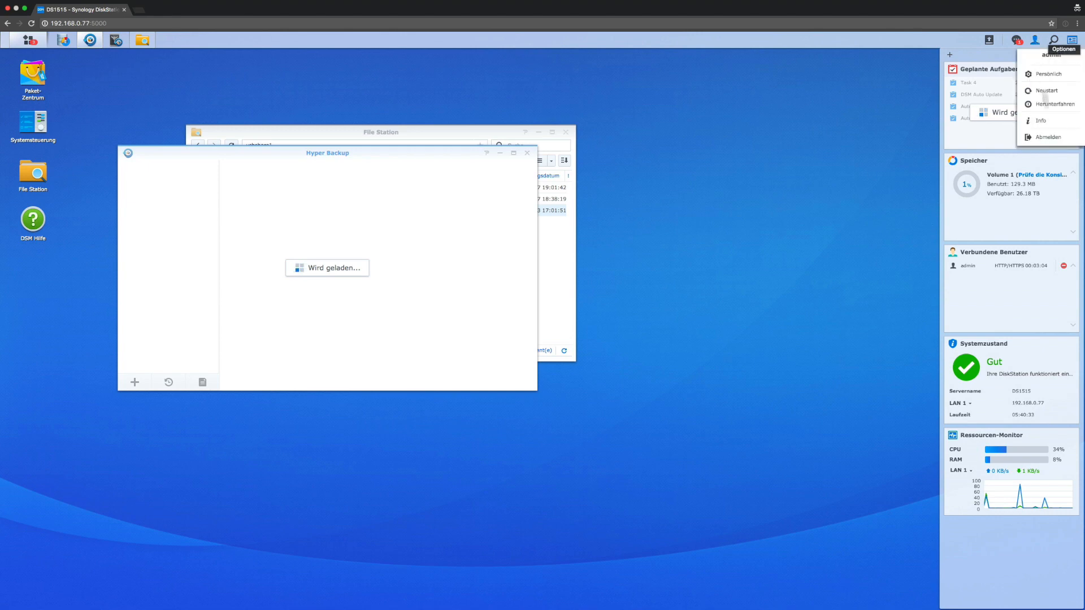
{"action": "left_click", "coordinate": [1050, 140]}
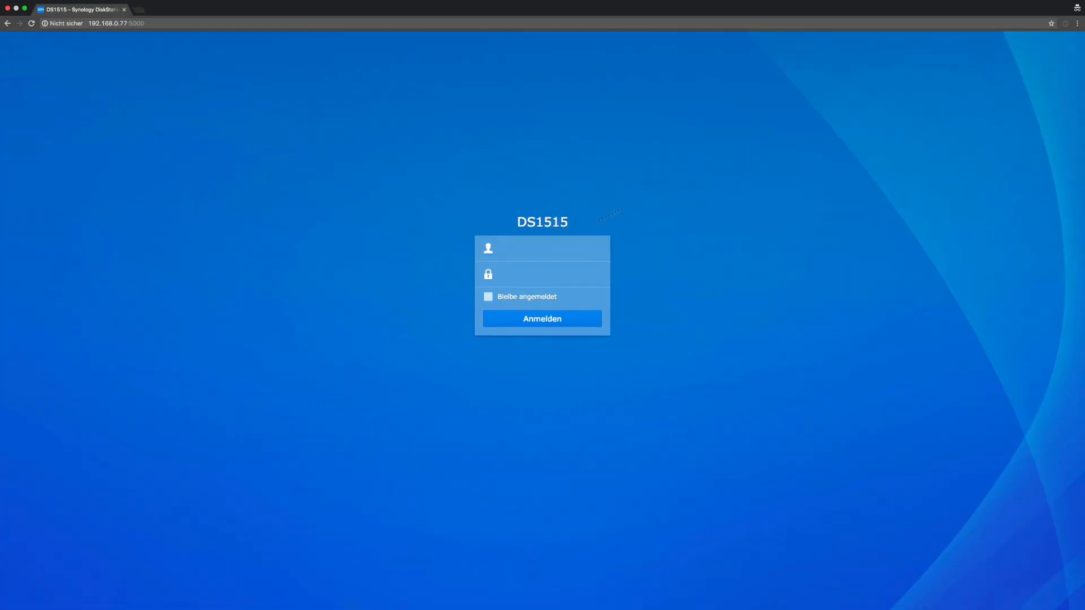
Step: Sign back in to the DS1515, filling in the user name and account password from the saved DS1515+ login
{"action": "left_click", "coordinate": [1065, 24]}
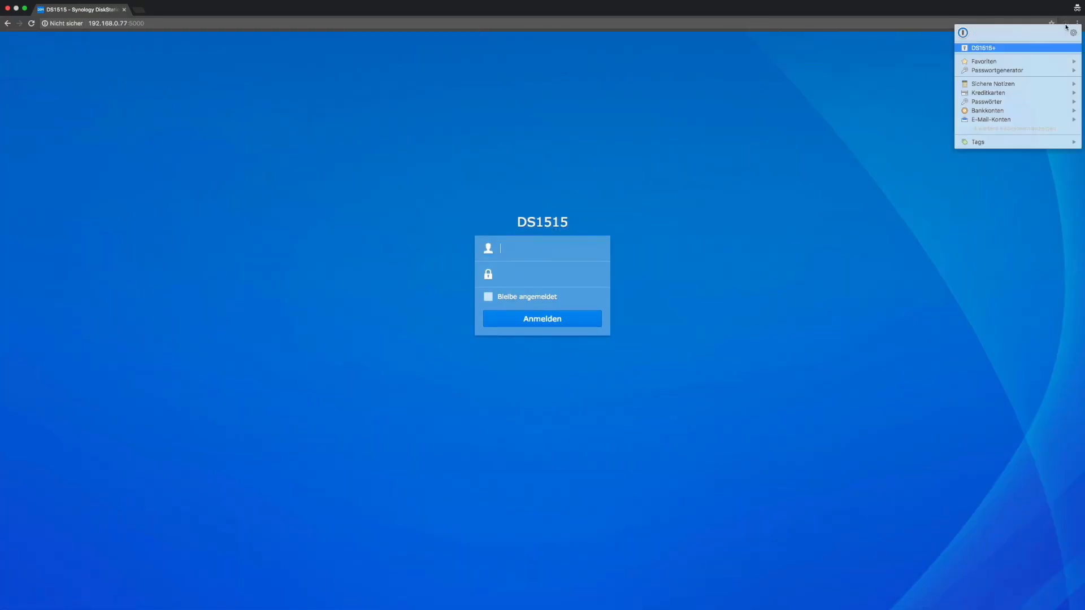
{"action": "left_click", "coordinate": [990, 48]}
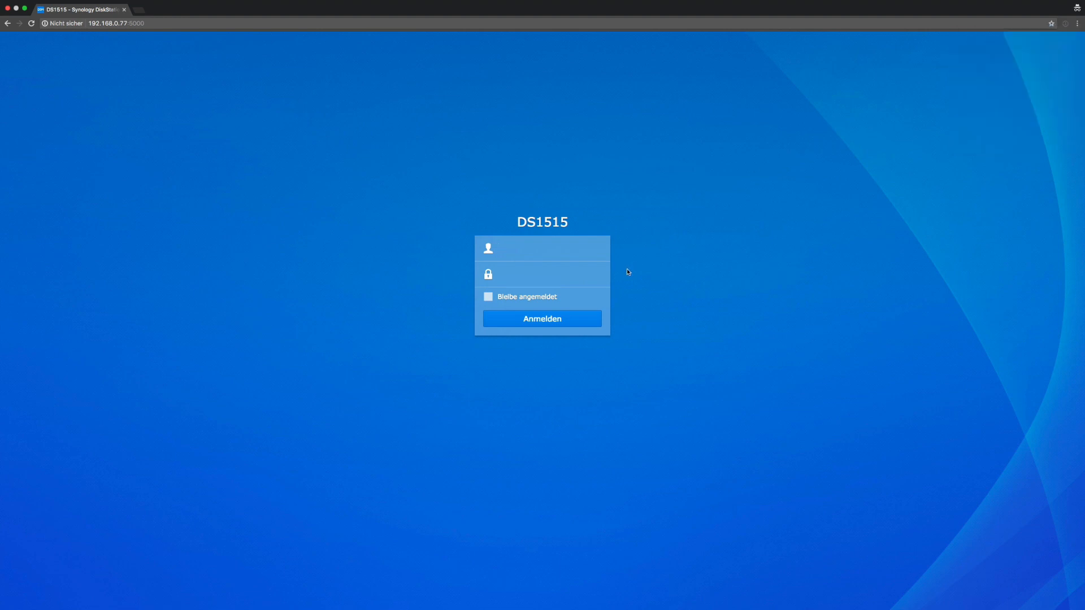
{"action": "left_click", "coordinate": [532, 320]}
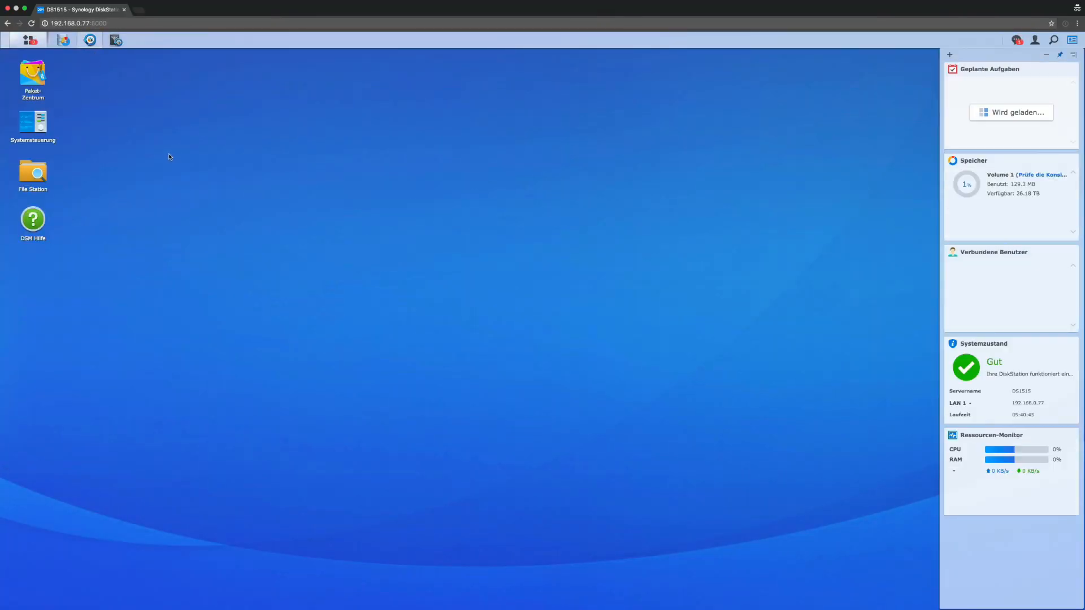
Step: Open Hyper Backup, dismissing the new-backup wizard, and start a data restore from existing repositories
{"action": "left_click", "coordinate": [90, 41]}
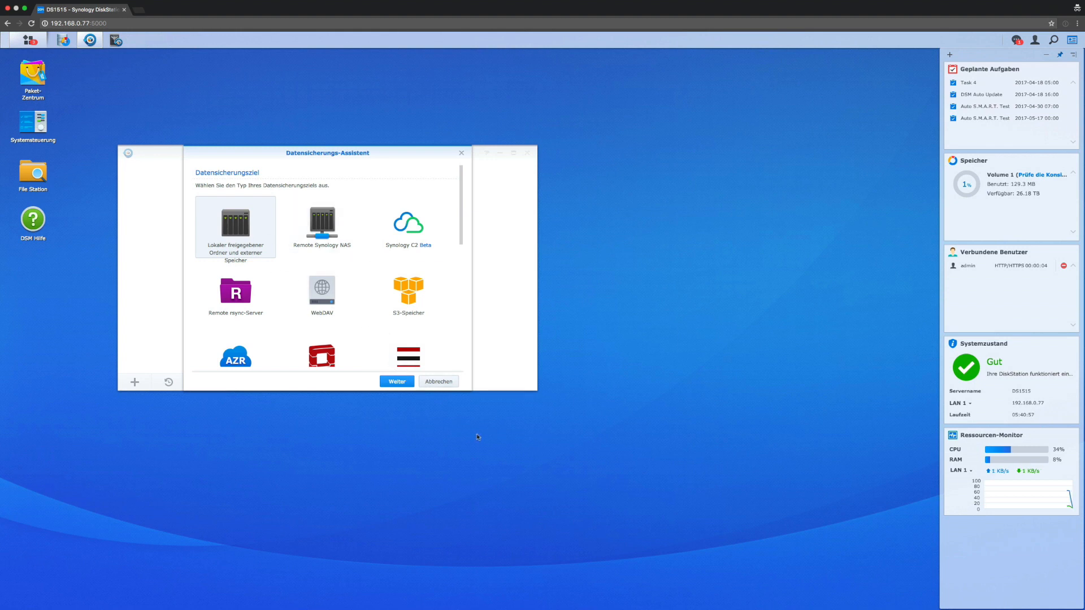
{"action": "left_click", "coordinate": [441, 385]}
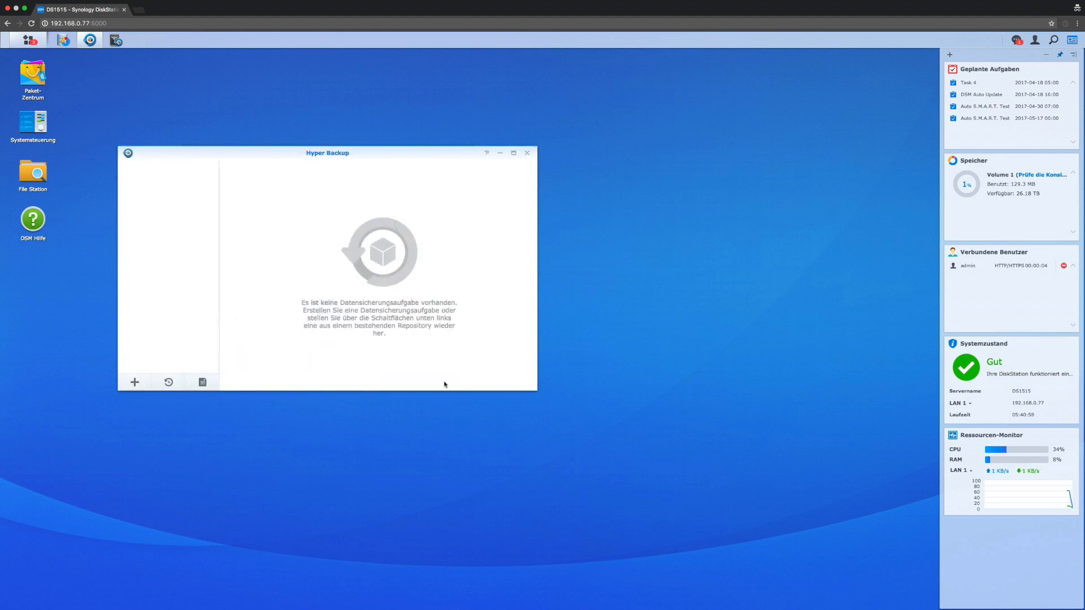
{"action": "left_click", "coordinate": [170, 383]}
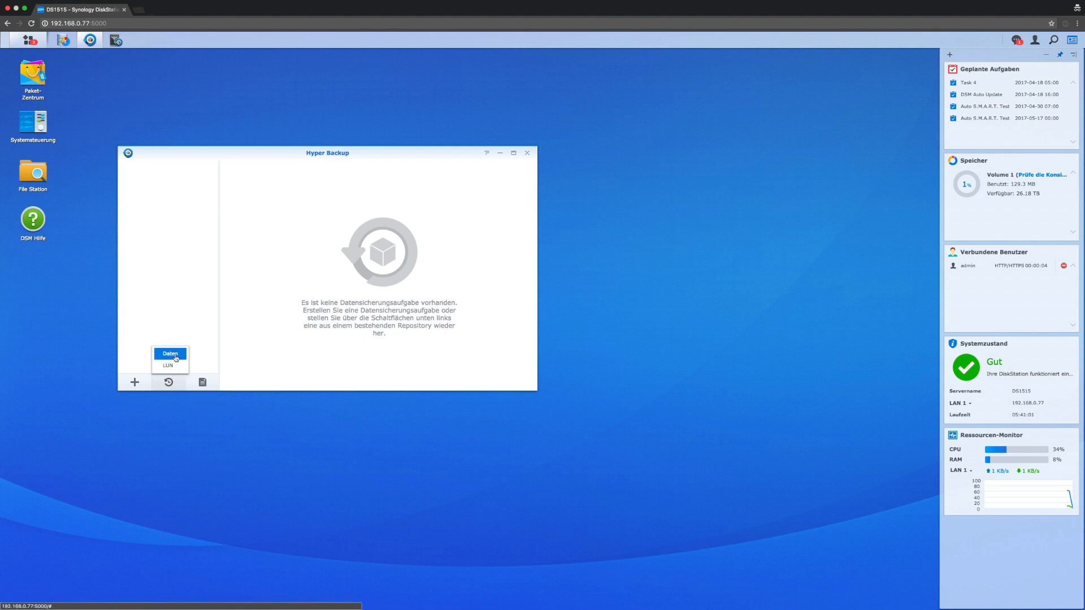
{"action": "left_click", "coordinate": [171, 354]}
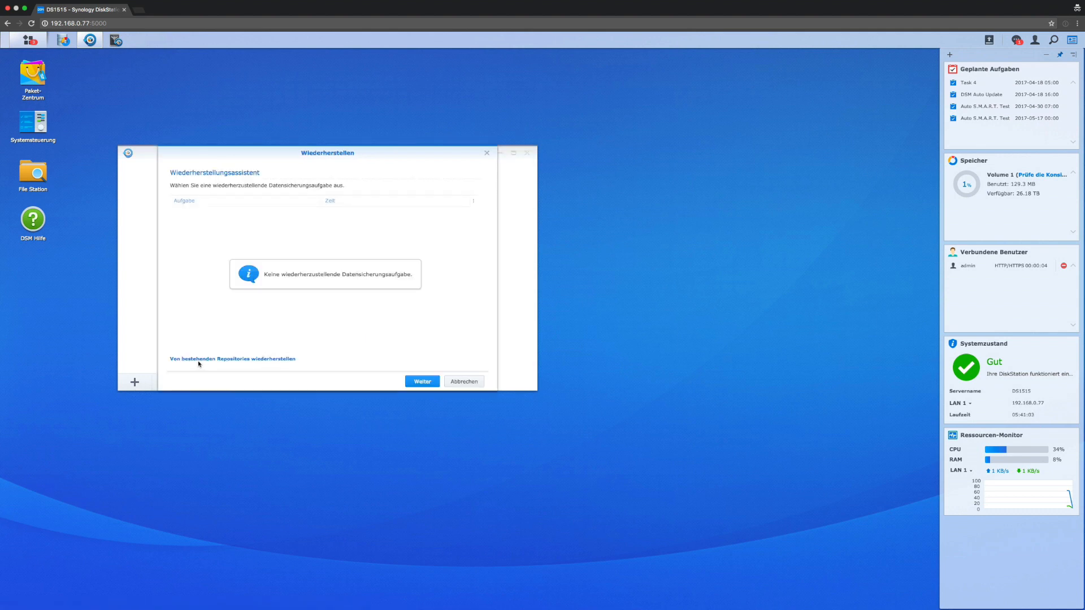
{"action": "left_click", "coordinate": [253, 361]}
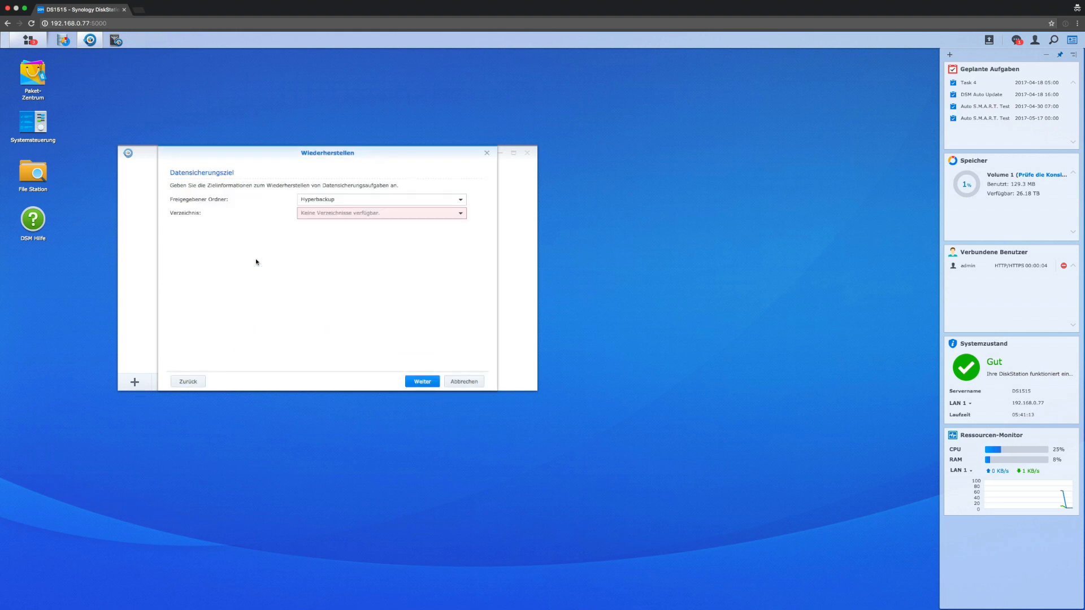
Step: Set the restore source to the shared folder usbshare1 and directory Ds115J_1, and continue to the system configurations
{"action": "left_click", "coordinate": [397, 205]}
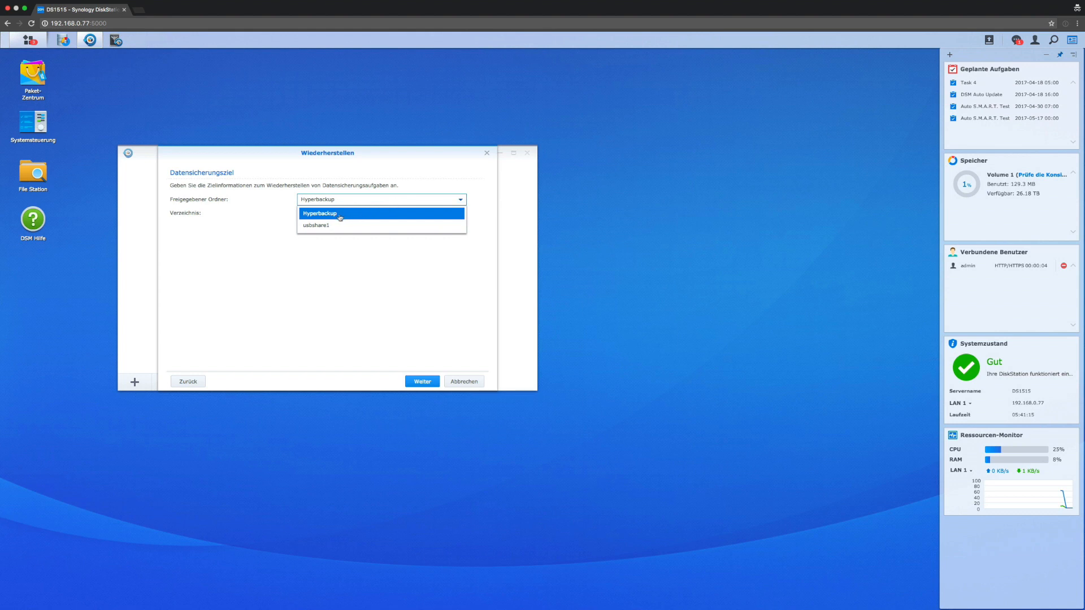
{"action": "left_click", "coordinate": [326, 227]}
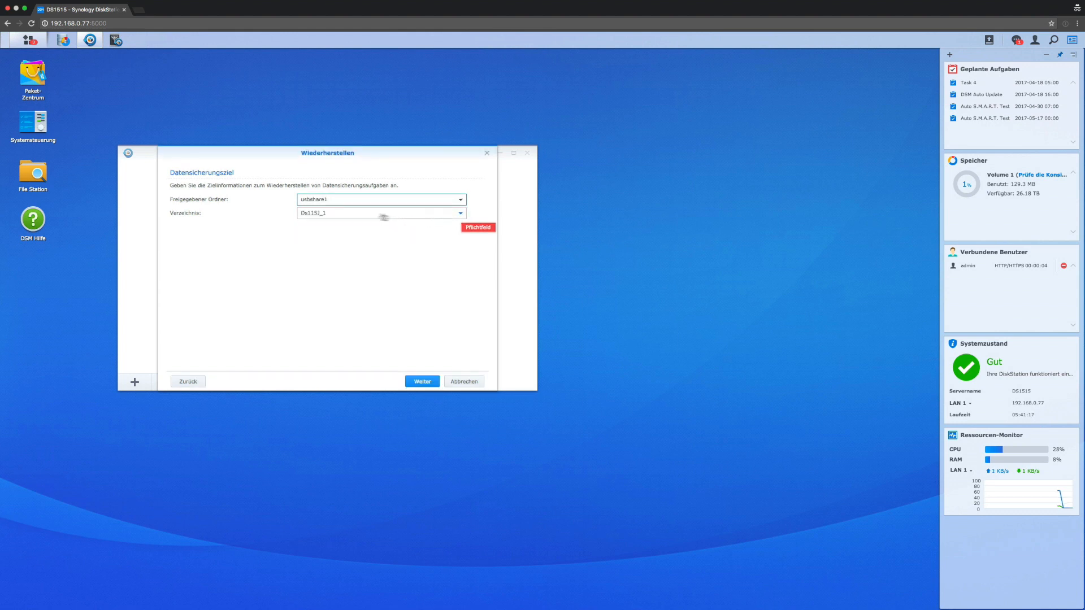
{"action": "left_click", "coordinate": [461, 213]}
{"action": "left_click", "coordinate": [464, 216]}
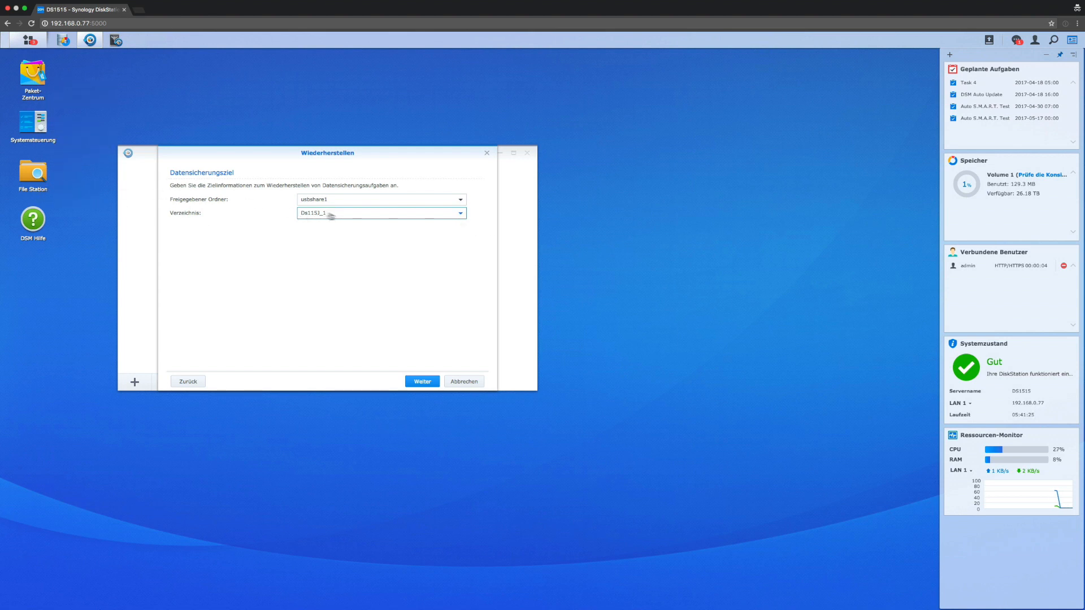
{"action": "left_click", "coordinate": [426, 383]}
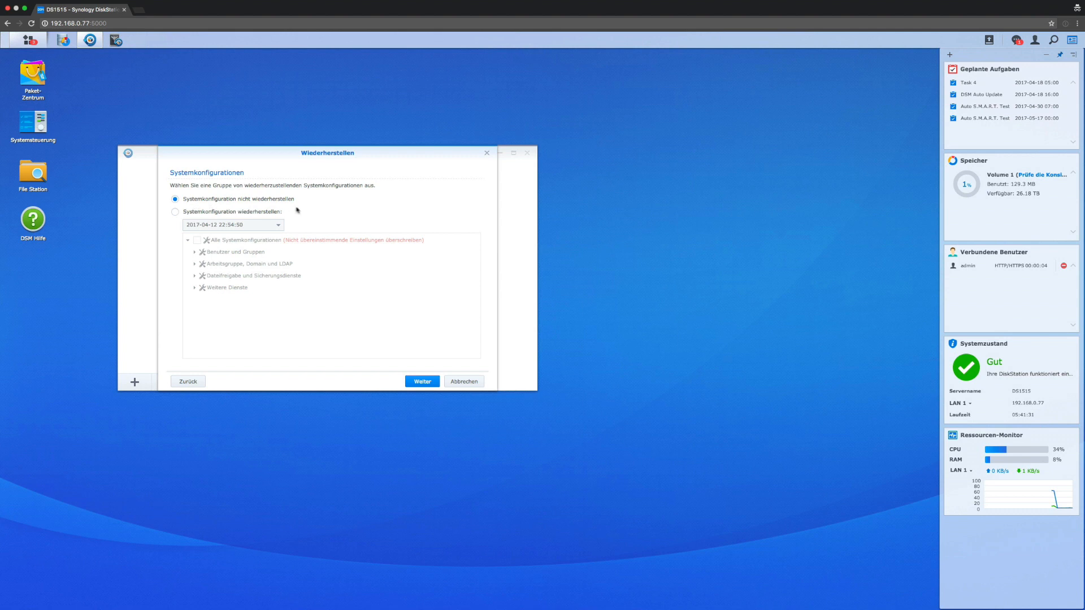
Step: Preview the system configuration restore option, choose not to restore the system configuration, and continue to the data selection
{"action": "left_click", "coordinate": [175, 212]}
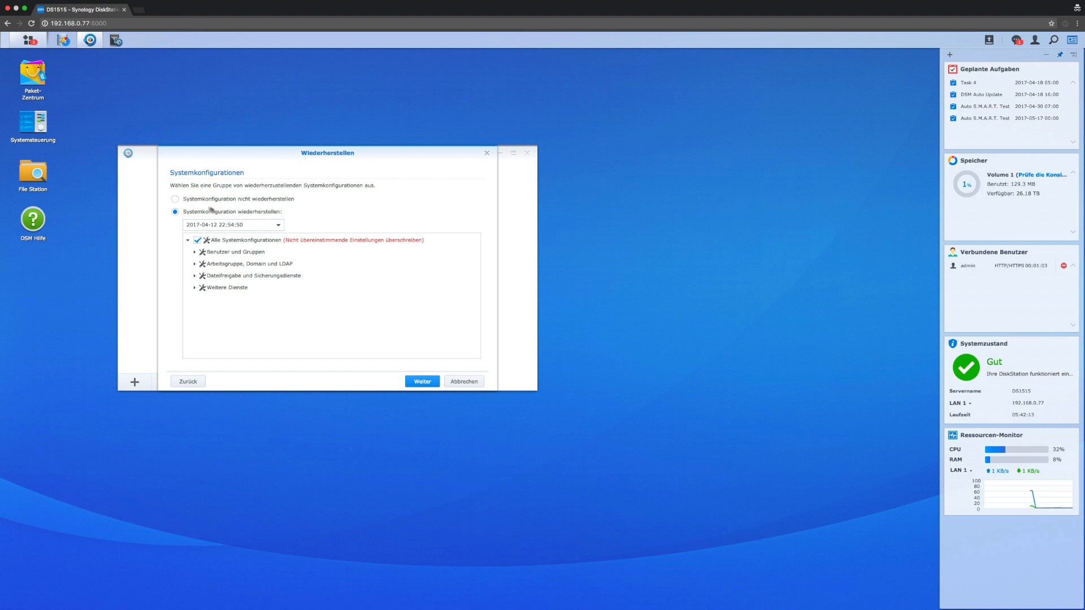
{"action": "left_click", "coordinate": [175, 200]}
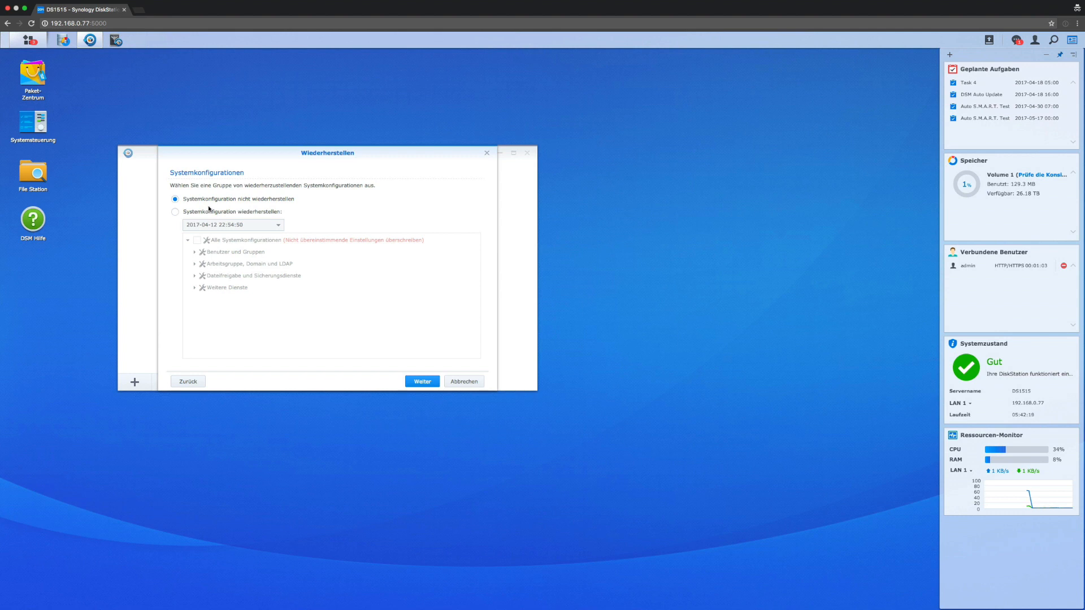
{"action": "left_click", "coordinate": [422, 382]}
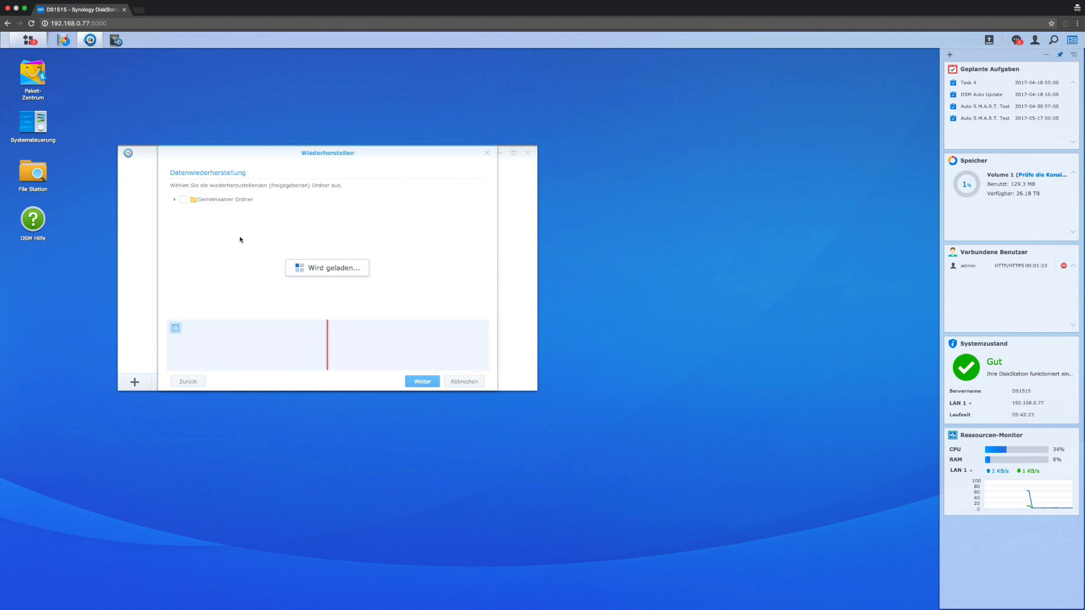
Step: Select the shared folders AcronisbackupFTP and ISO for restoring, excluding TM-Backup, homes, music, photo and video
{"action": "left_click", "coordinate": [183, 200]}
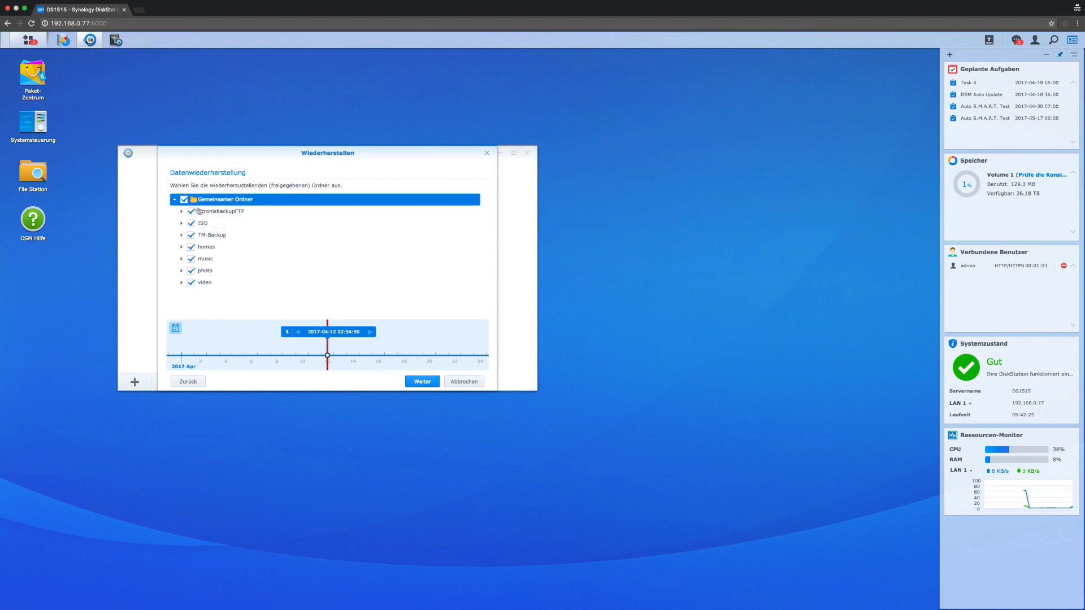
{"action": "left_click", "coordinate": [191, 282]}
{"action": "left_click", "coordinate": [191, 271]}
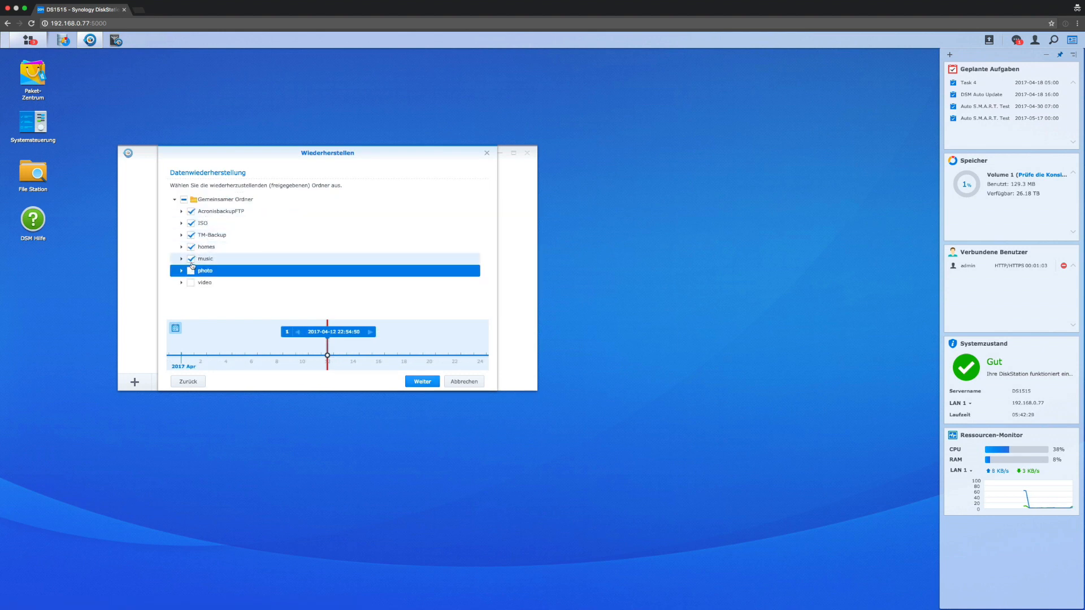
{"action": "left_click", "coordinate": [191, 259]}
{"action": "left_click", "coordinate": [191, 247]}
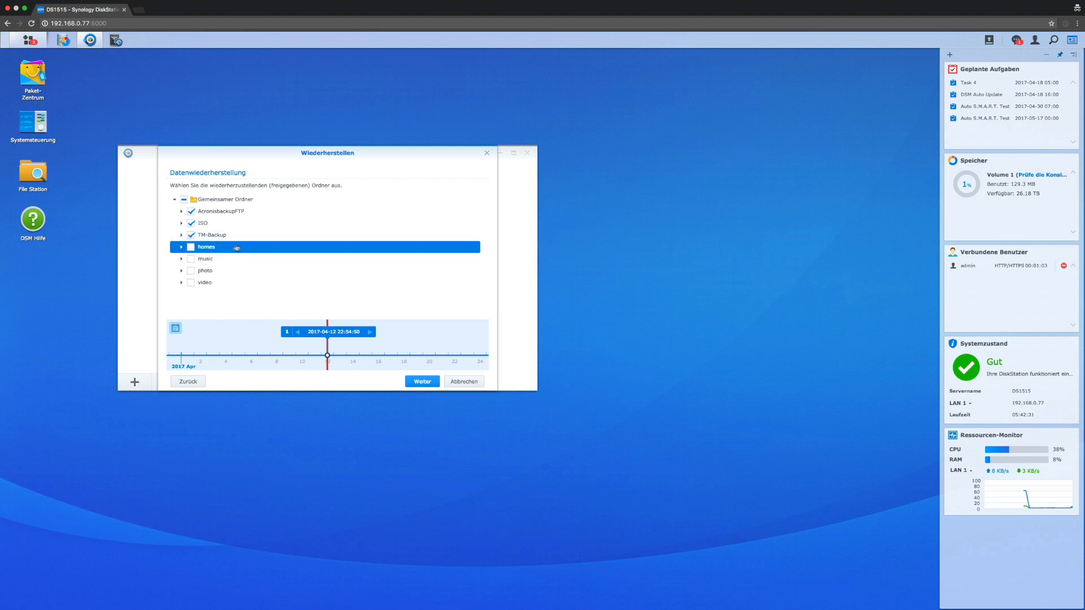
{"action": "left_click", "coordinate": [181, 236]}
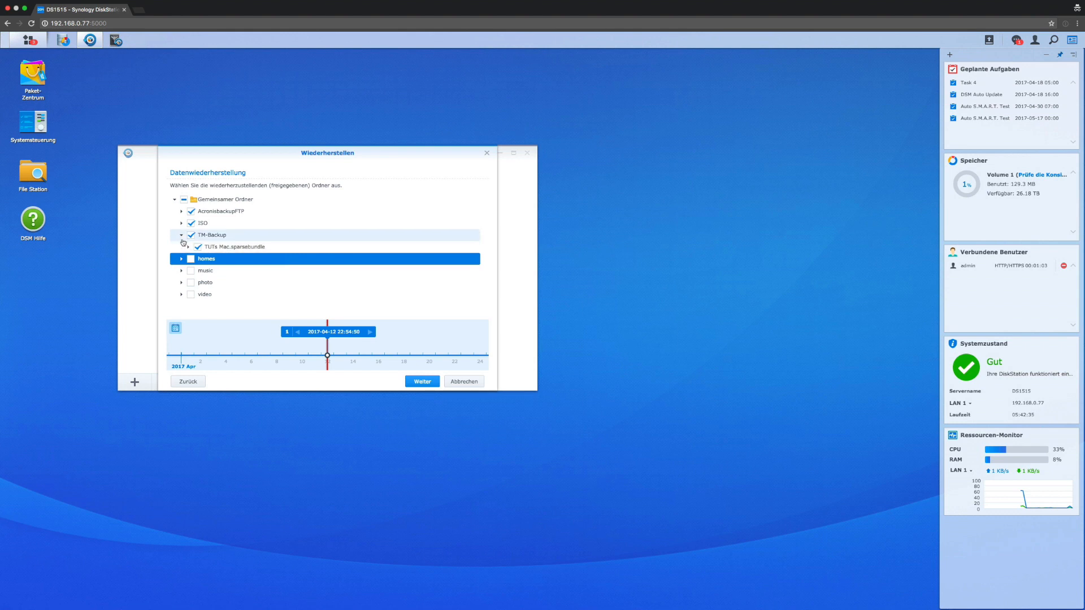
{"action": "left_click", "coordinate": [181, 235]}
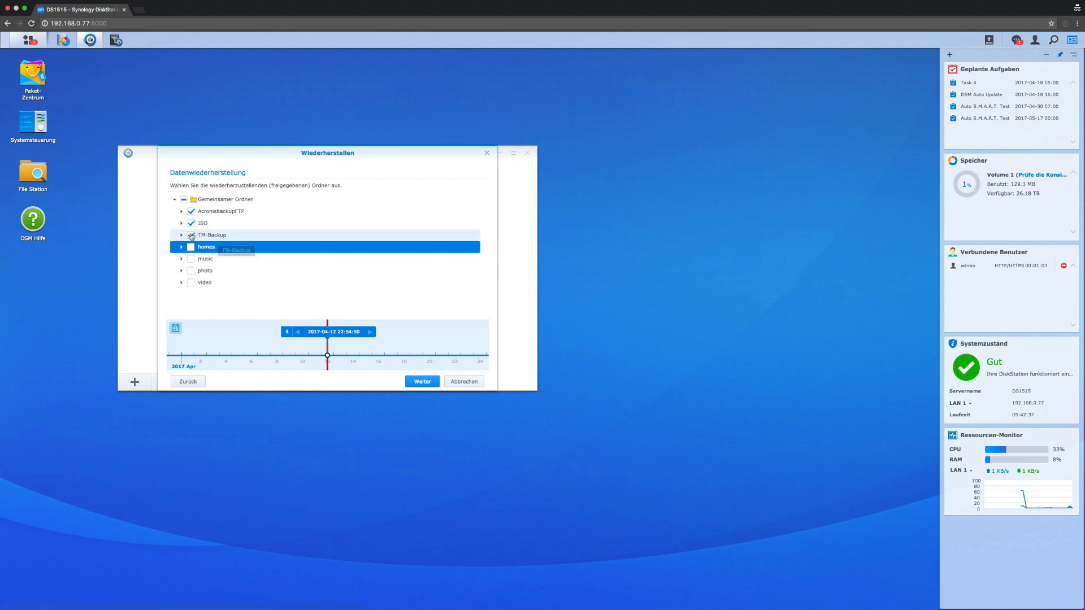
{"action": "left_click", "coordinate": [192, 236]}
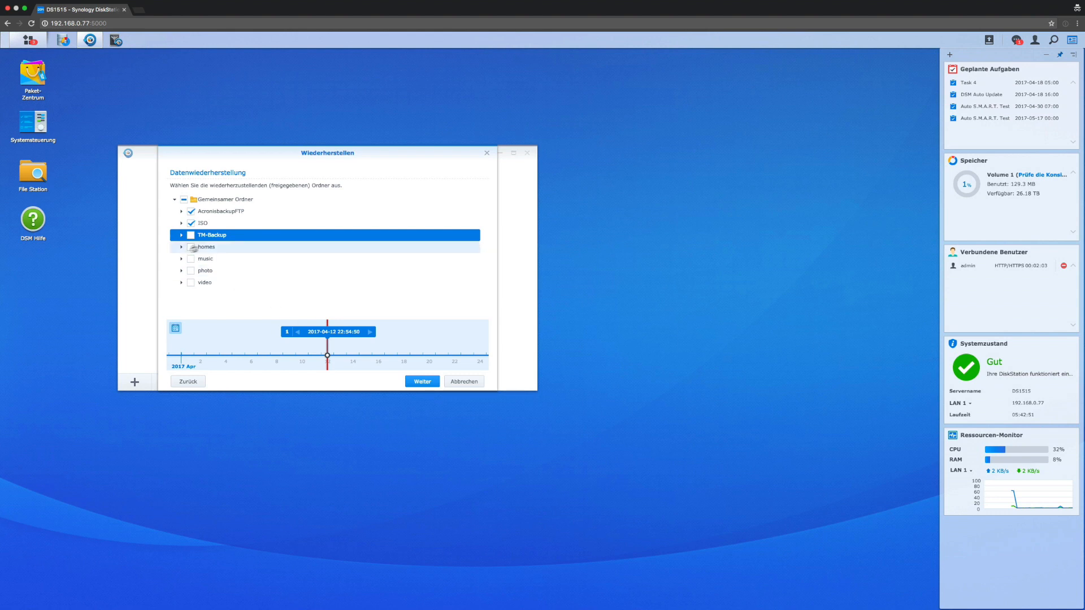
Step: Browse the backup version timeline around 16 April 2017 and return it to the 2017-04-12 version
{"action": "left_click", "coordinate": [175, 328]}
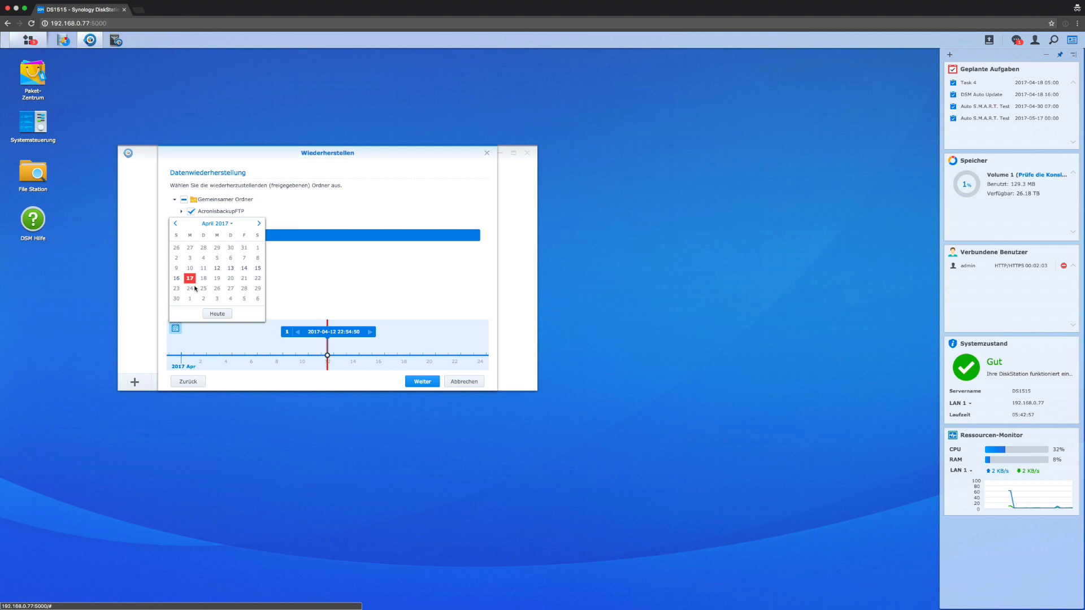
{"action": "left_click", "coordinate": [176, 279]}
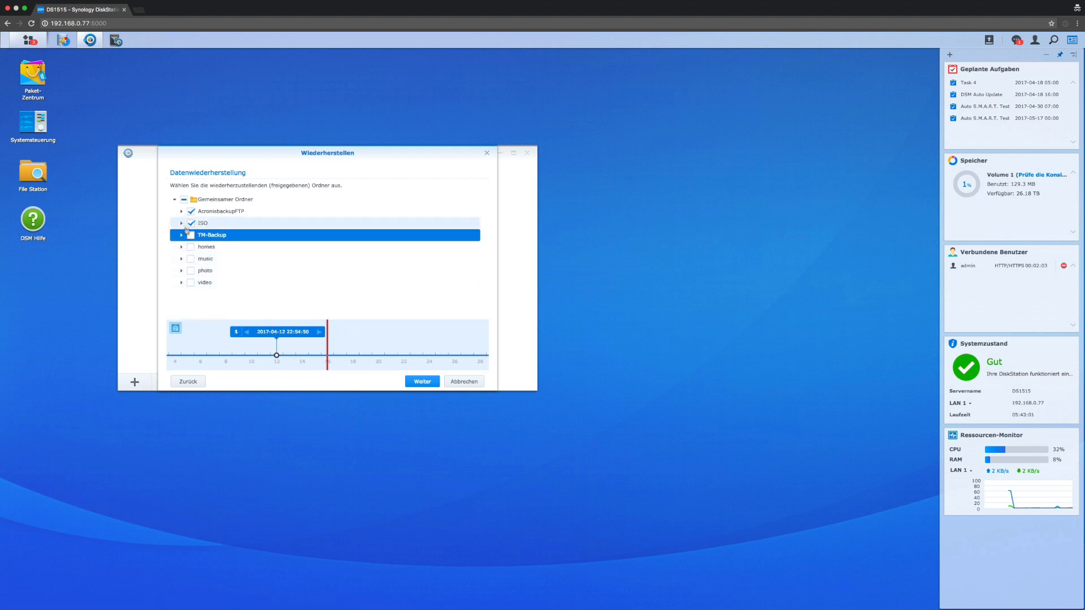
{"action": "mouse_move", "coordinate": [267, 330]}
{"action": "left_mouse_down"}
{"action": "mouse_move", "coordinate": [280, 330]}
{"action": "mouse_move", "coordinate": [153, 328]}
{"action": "mouse_move", "coordinate": [269, 328]}
{"action": "mouse_move", "coordinate": [202, 328]}
{"action": "left_mouse_up"}
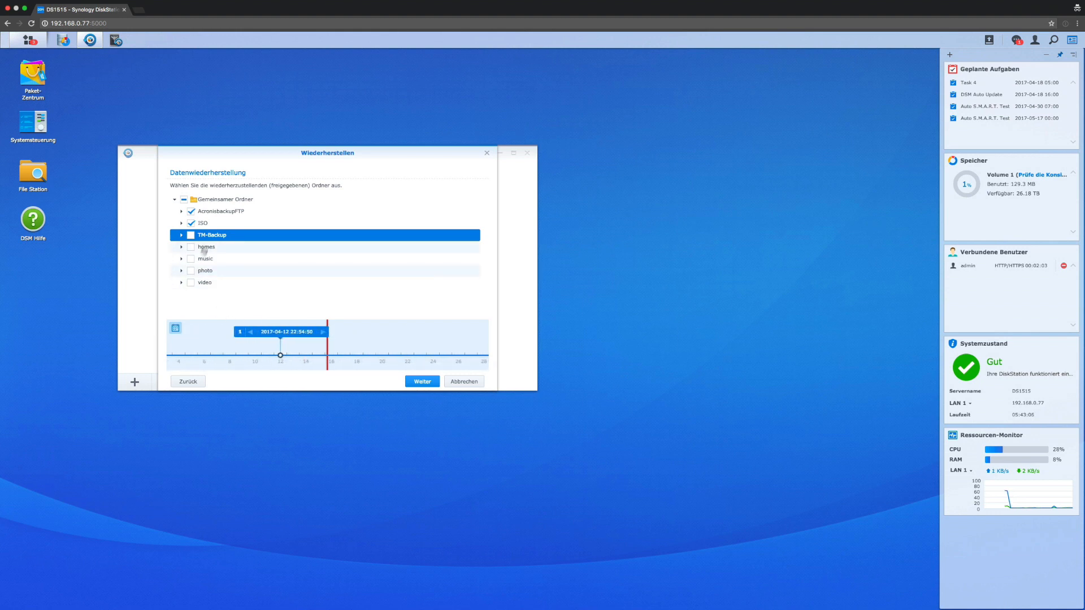
{"action": "left_click", "coordinate": [175, 328]}
{"action": "left_click", "coordinate": [192, 287]}
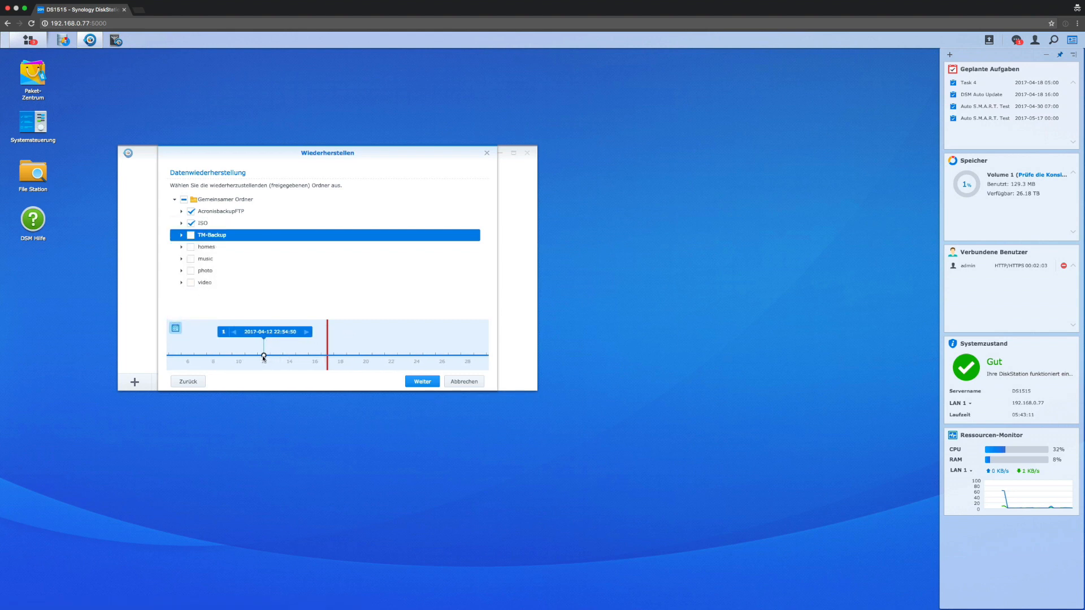
{"action": "left_click", "coordinate": [257, 334]}
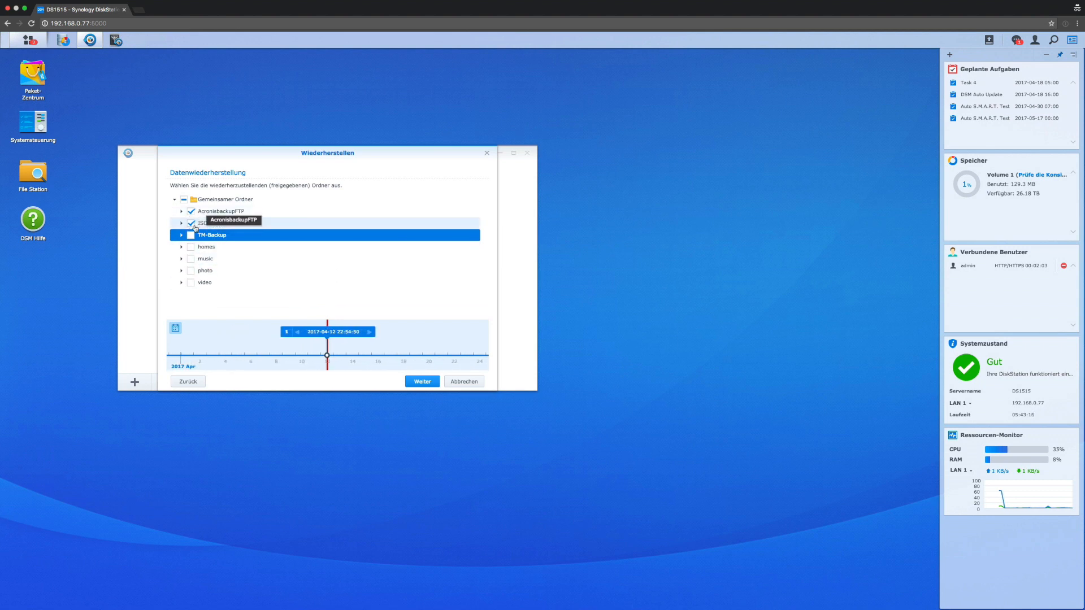
Step: Continue to the restore summary, widen its Element column to review the entries, and apply the restore
{"action": "left_click", "coordinate": [423, 381]}
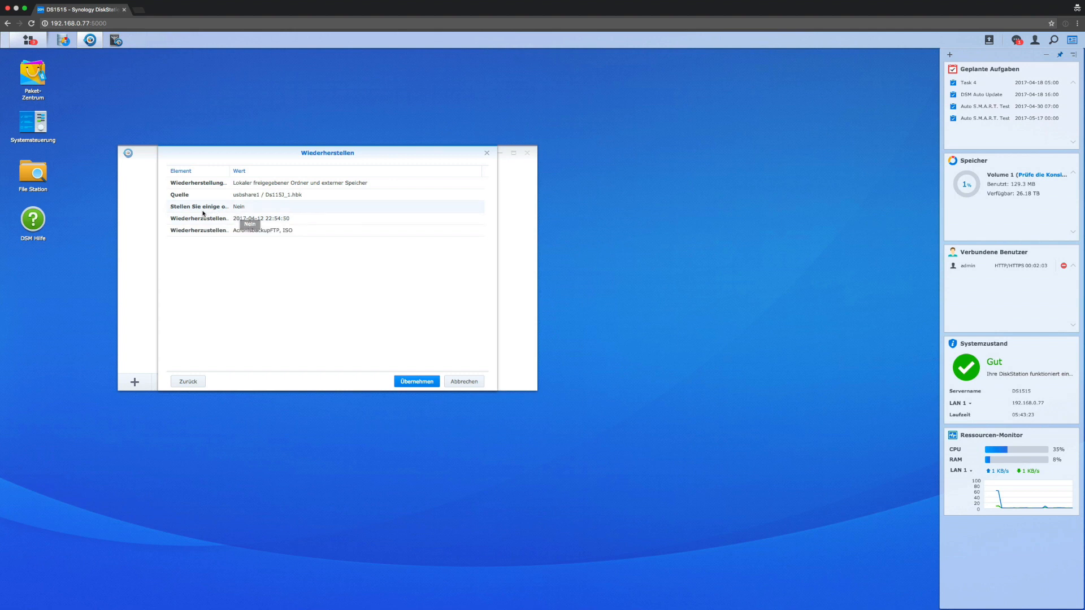
{"action": "left_click_drag", "start_coordinate": [230, 171], "coordinate": [309, 171]}
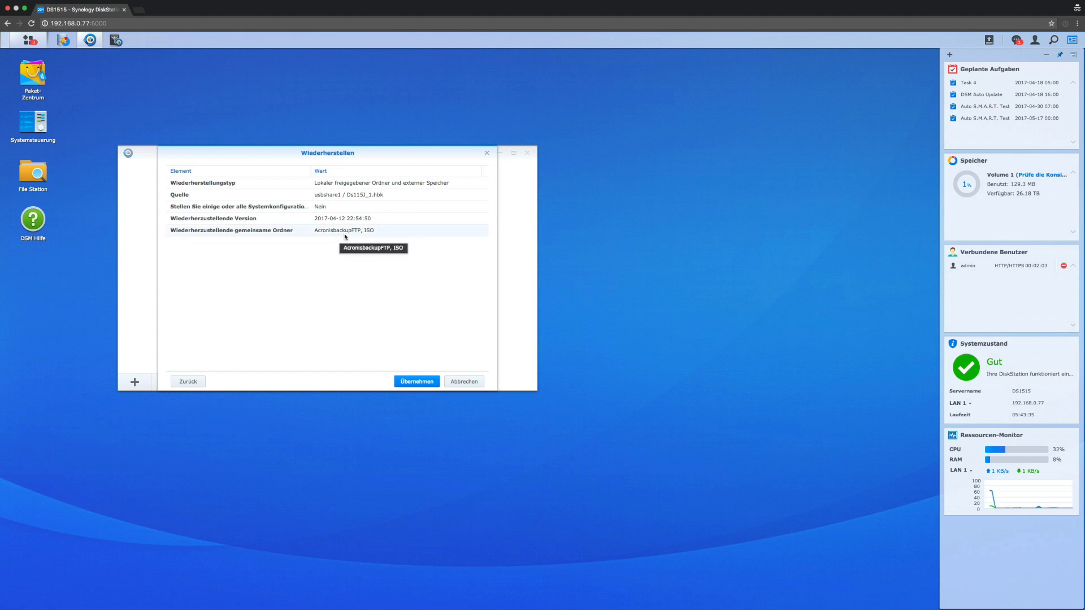
{"action": "left_click", "coordinate": [425, 382]}
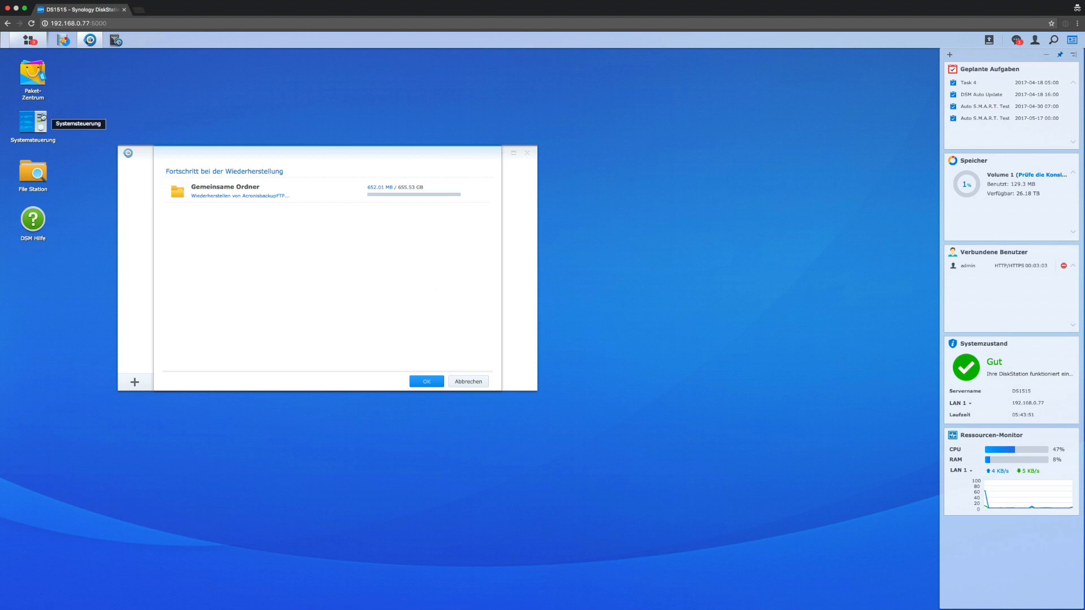
Step: Search the system for "Res", open the Resource Monitor from the results and pin it to the taskbar
{"action": "left_click", "coordinate": [1054, 39]}
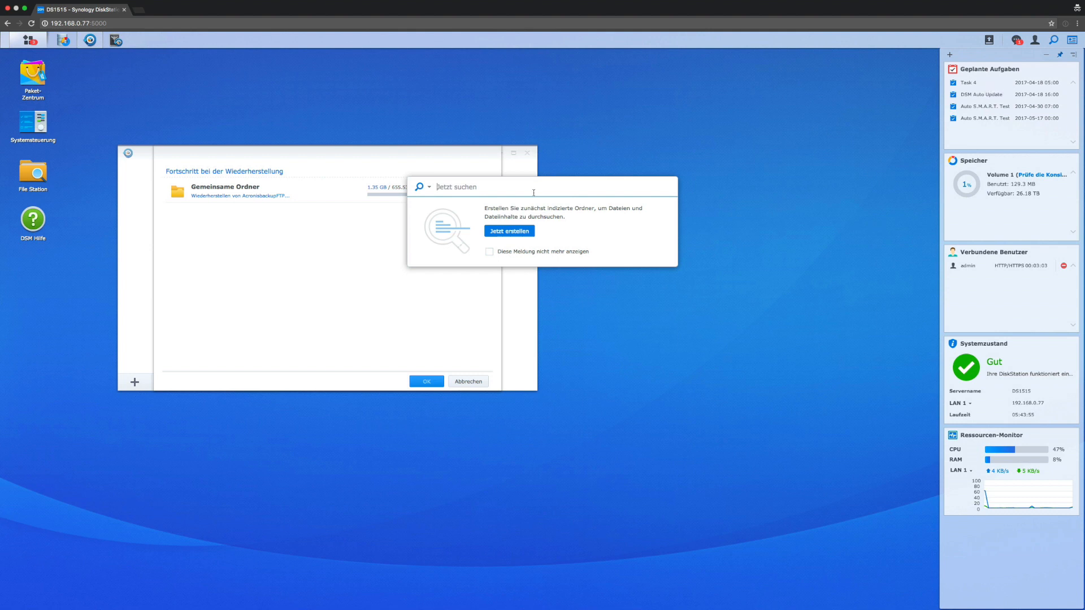
{"action": "type", "text": "Ak"}
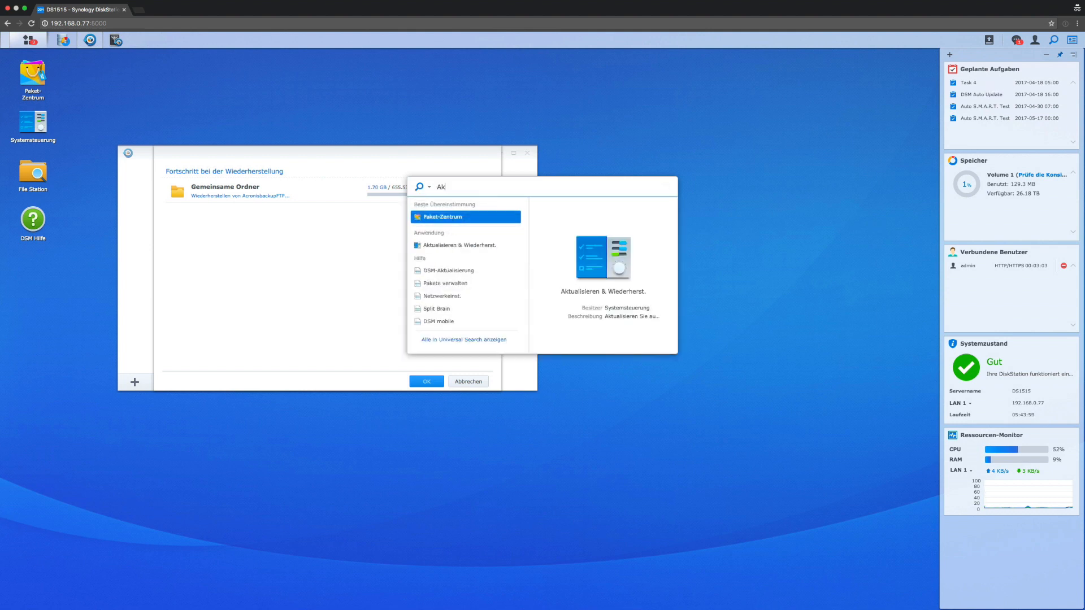
{"action": "key", "text": "BackSpace"}
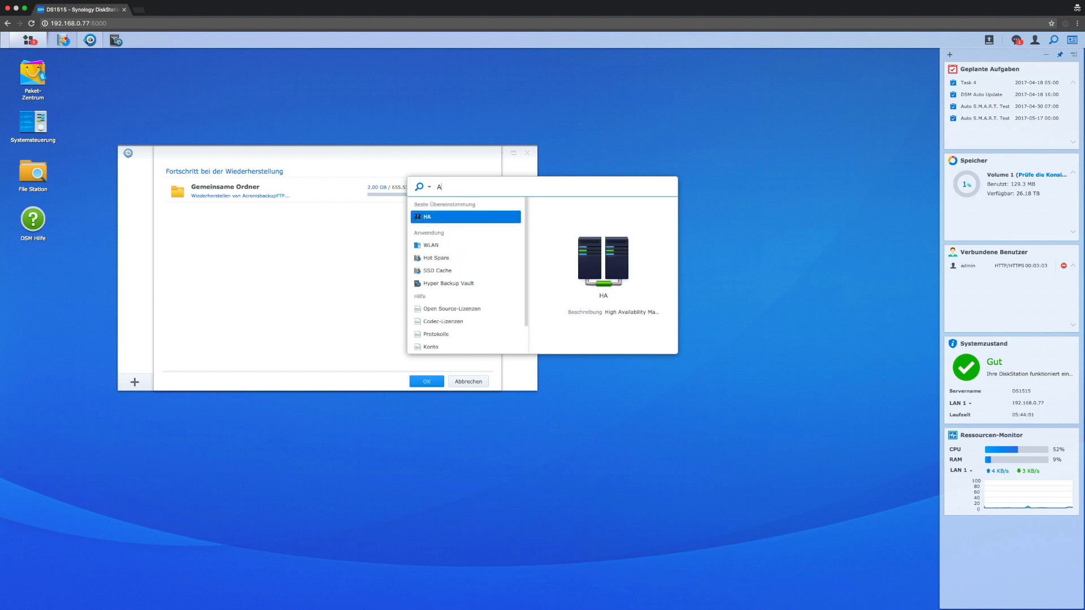
{"action": "key", "text": "BackSpace"}
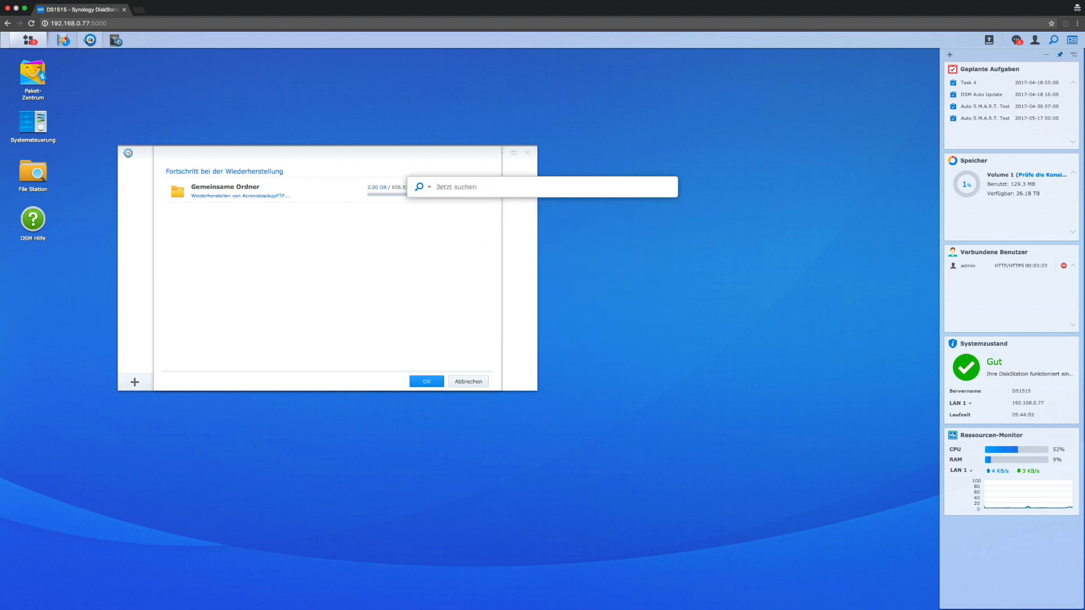
{"action": "type", "text": "Res"}
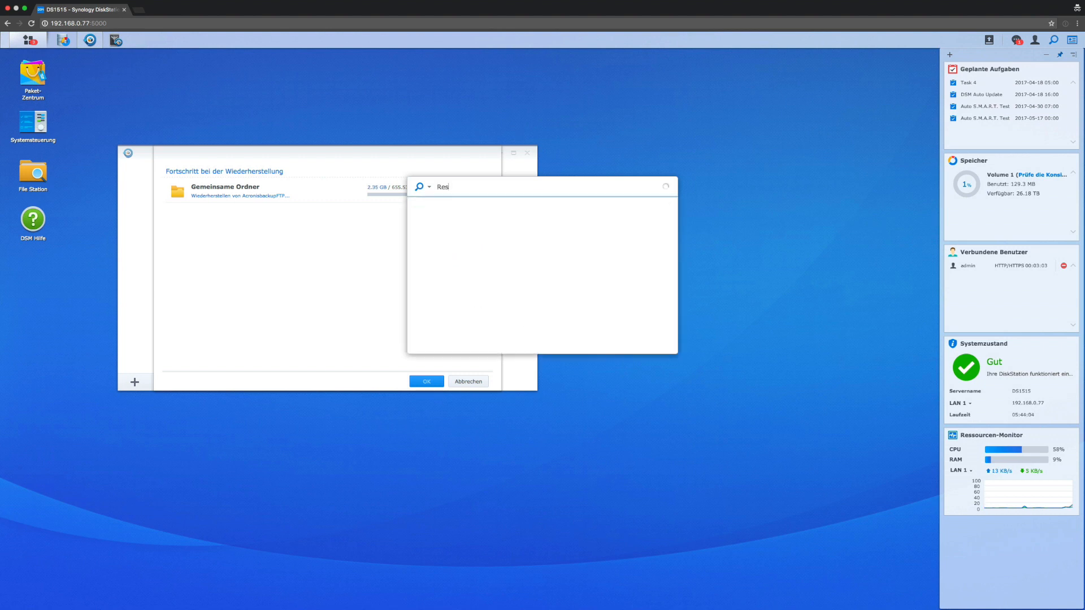
{"action": "left_click", "coordinate": [484, 219]}
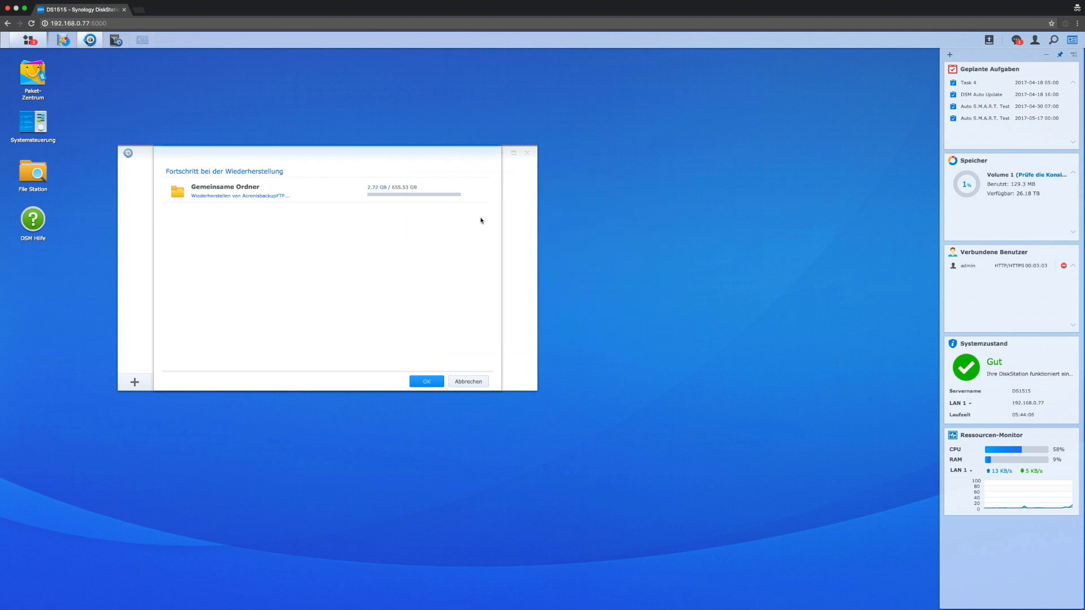
{"action": "right_click", "coordinate": [139, 45]}
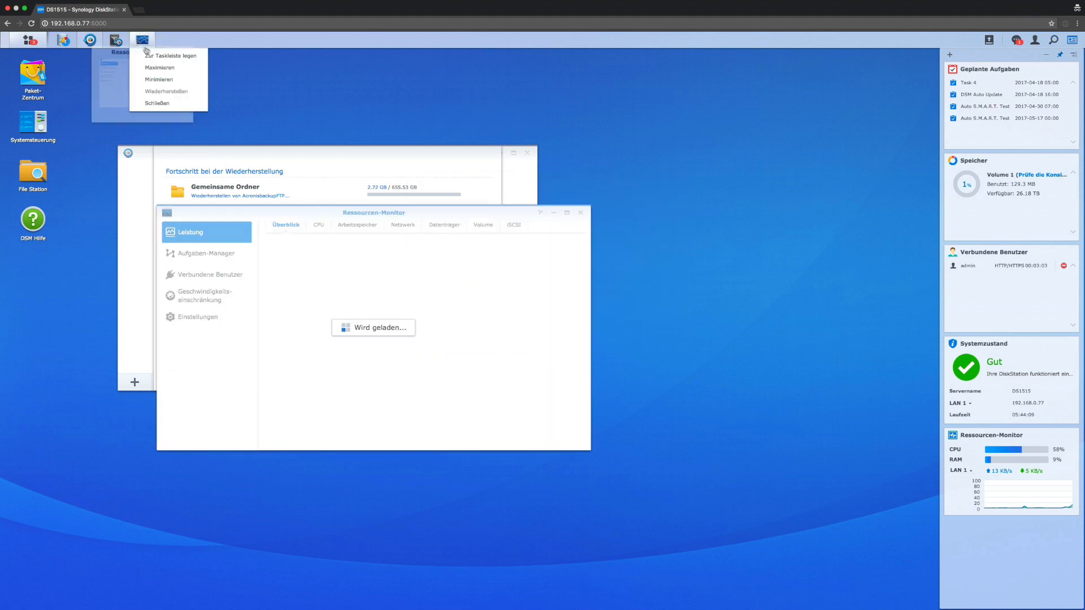
{"action": "left_click", "coordinate": [165, 62]}
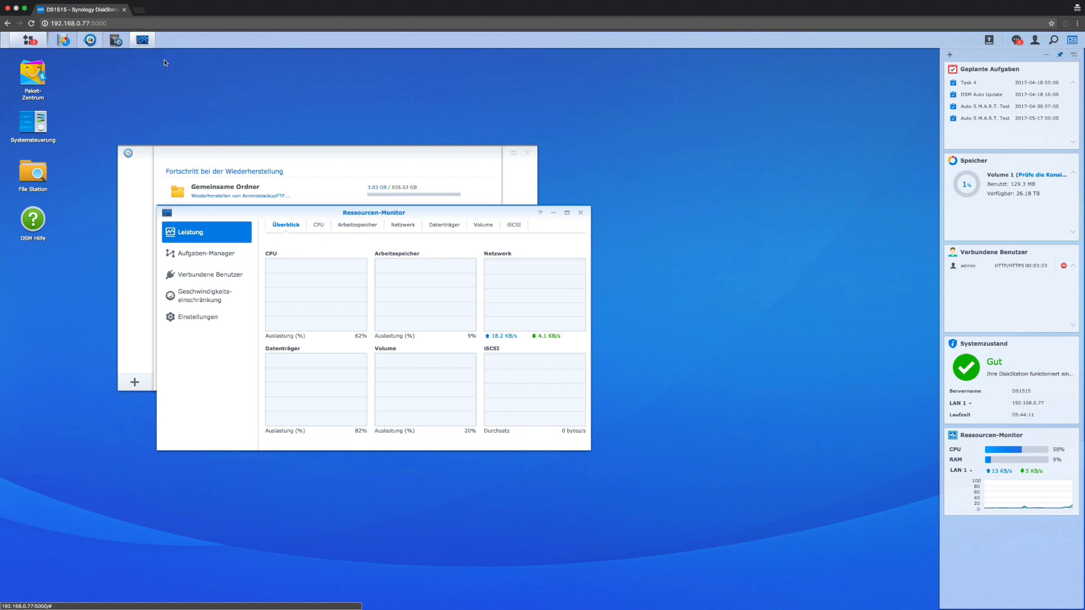
Step: Show the volume utilization graph in the Resource Monitor and add volume1 to it
{"action": "left_click", "coordinate": [489, 228]}
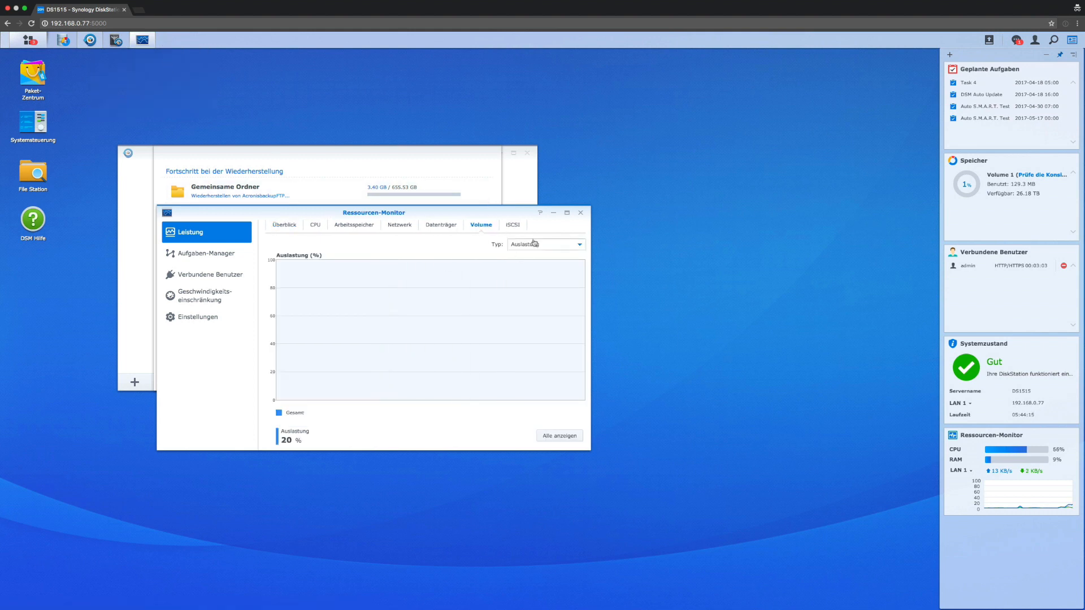
{"action": "left_click", "coordinate": [562, 439]}
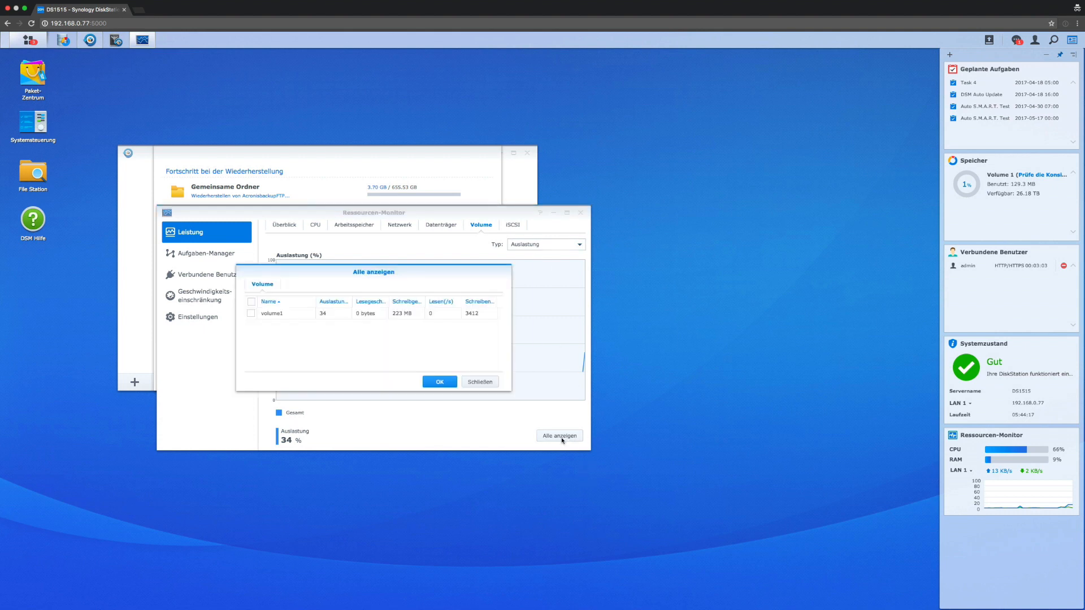
{"action": "left_click", "coordinate": [251, 314]}
{"action": "left_click", "coordinate": [440, 382]}
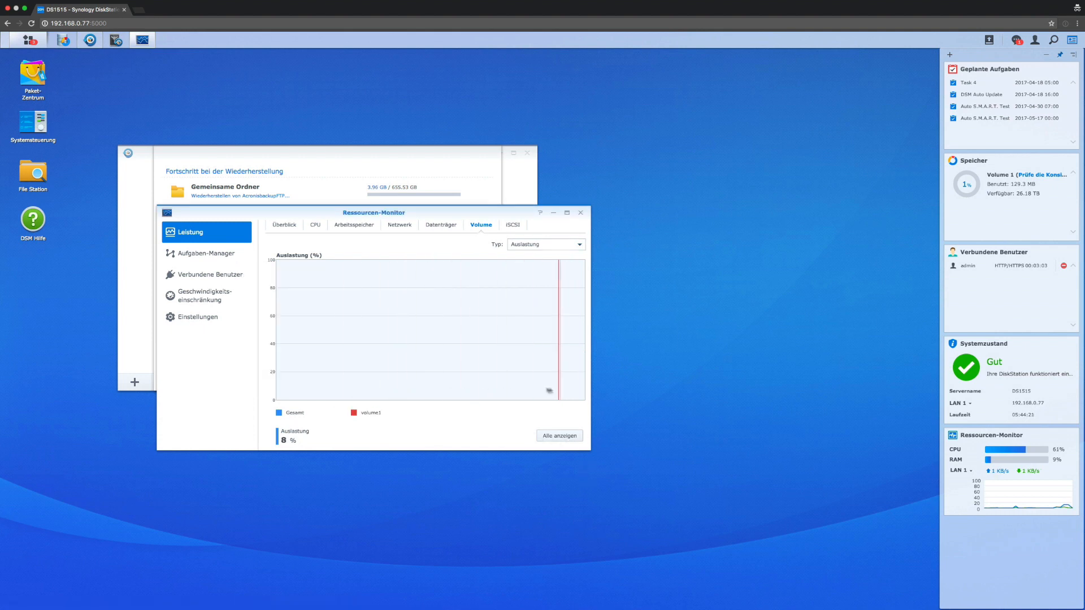
Step: Return to the performance overview, place the Resource Monitor window beside the restore progress, and bring the restore progress to the front
{"action": "left_click", "coordinate": [289, 226]}
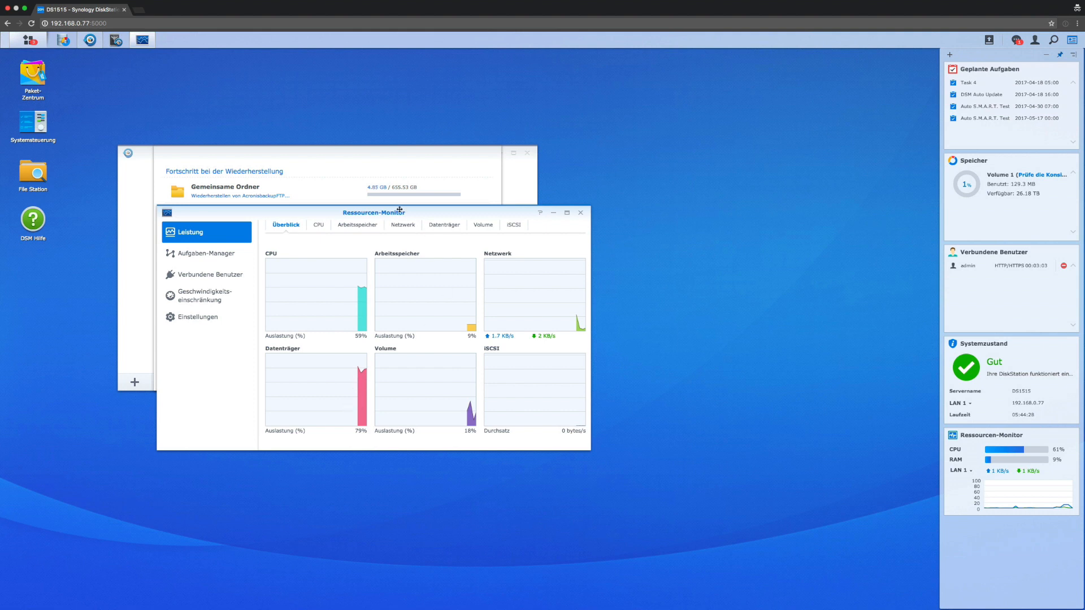
{"action": "left_click_drag", "start_coordinate": [399, 210], "coordinate": [420, 241]}
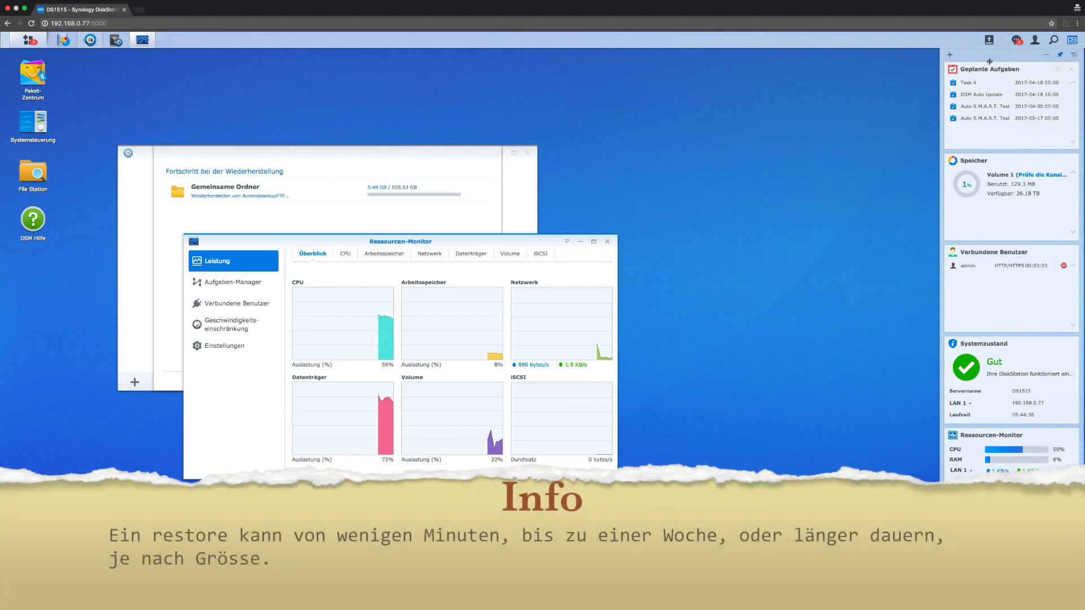
{"action": "left_click", "coordinate": [990, 40]}
{"action": "left_click", "coordinate": [859, 85]}
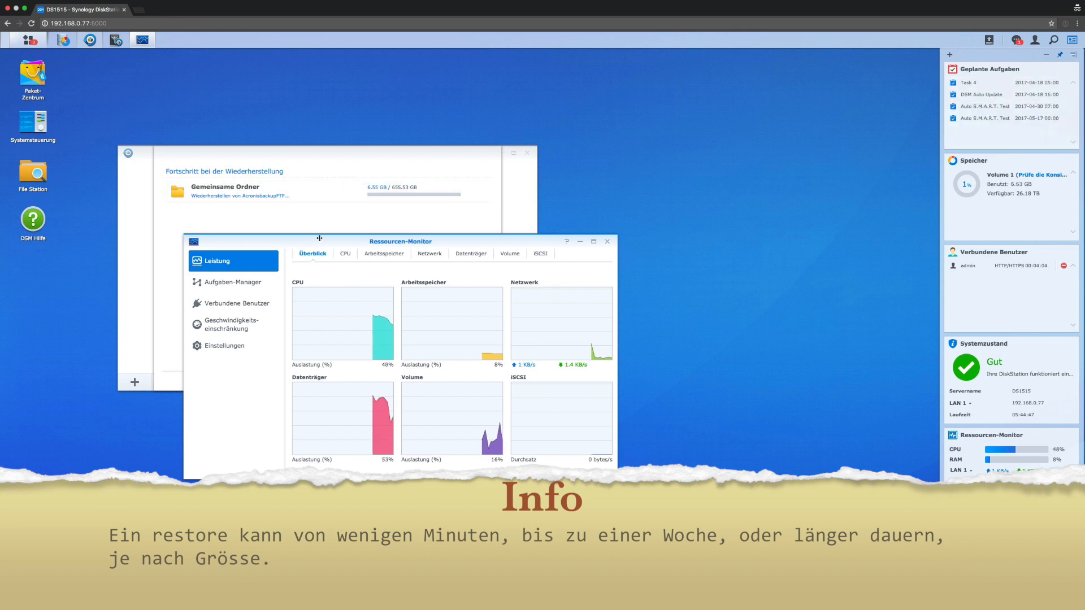
{"action": "left_click_drag", "start_coordinate": [319, 238], "coordinate": [616, 217]}
{"action": "left_click", "coordinate": [332, 206]}
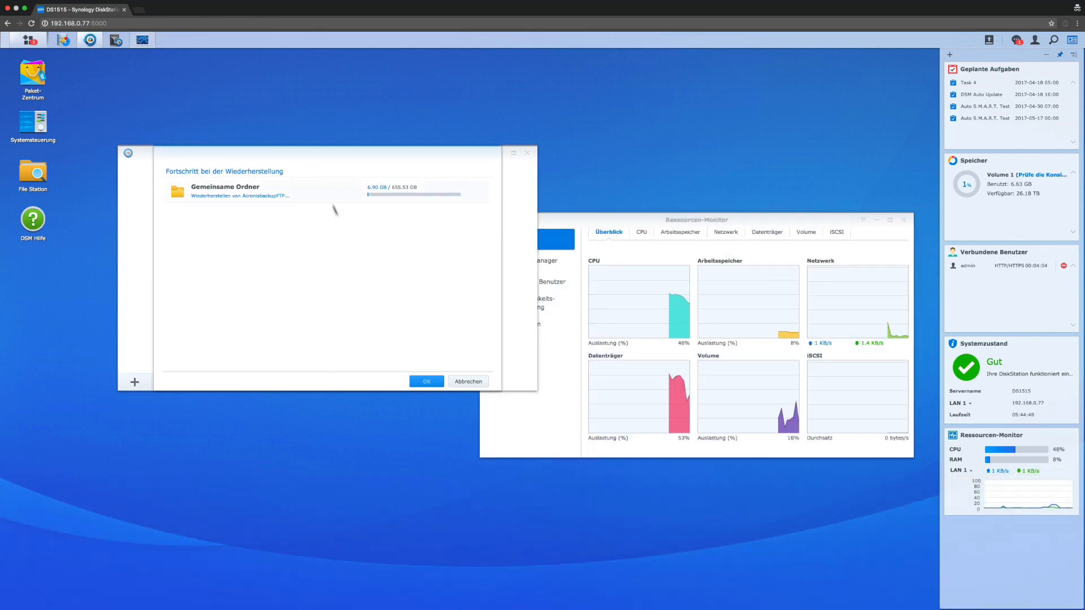